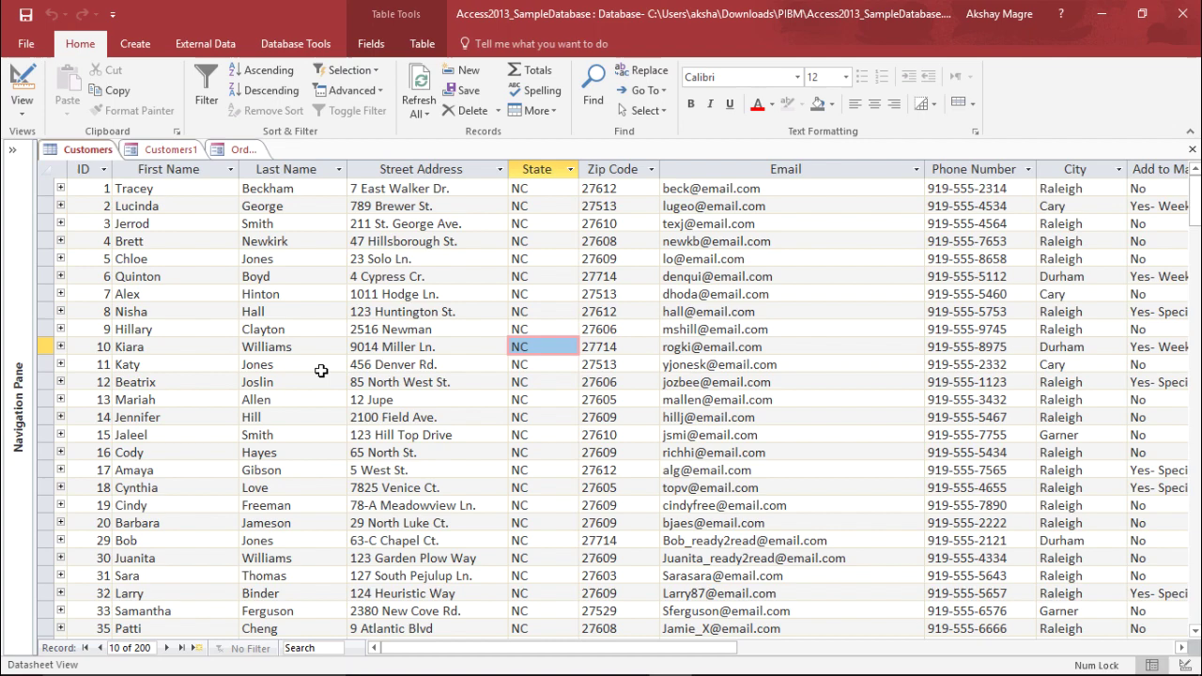
# Expand the Navigation Pane to list All Access Objects beside the Customers table datasheet
pyautogui.click(12, 150)
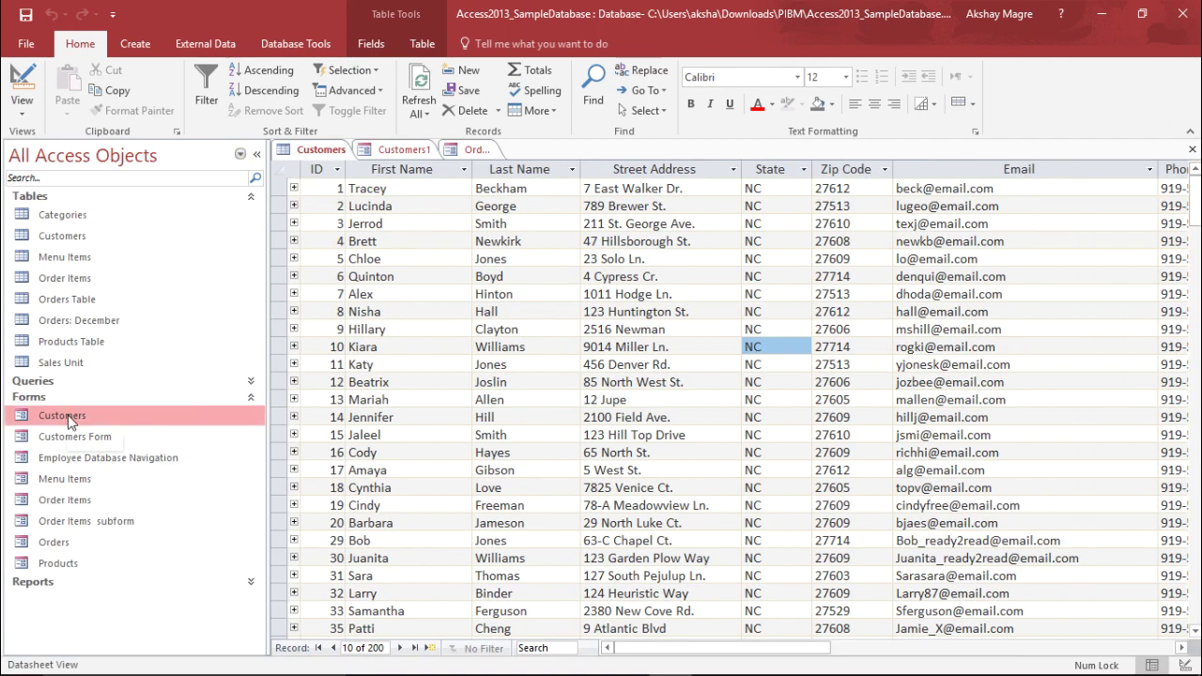
# Open the Customers form with the Navigation Pane collapsed and drop down its customer Search list
pyautogui.doubleClick(96, 406)
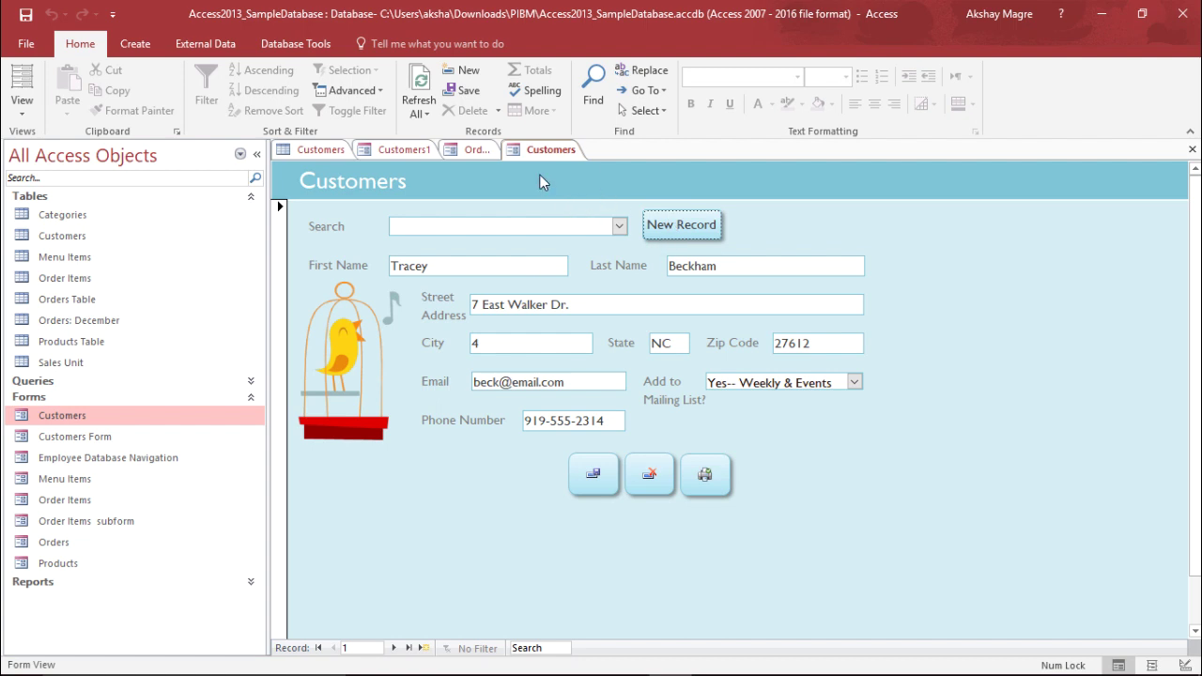
pyautogui.click(257, 155)
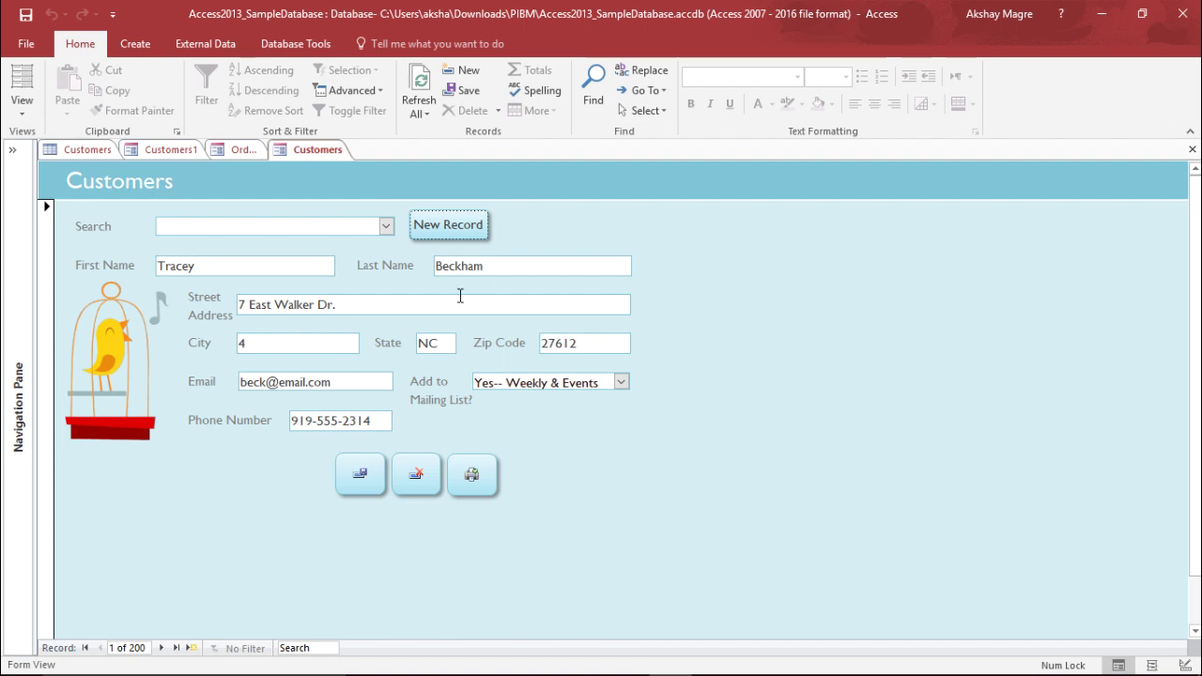
pyautogui.click(386, 227)
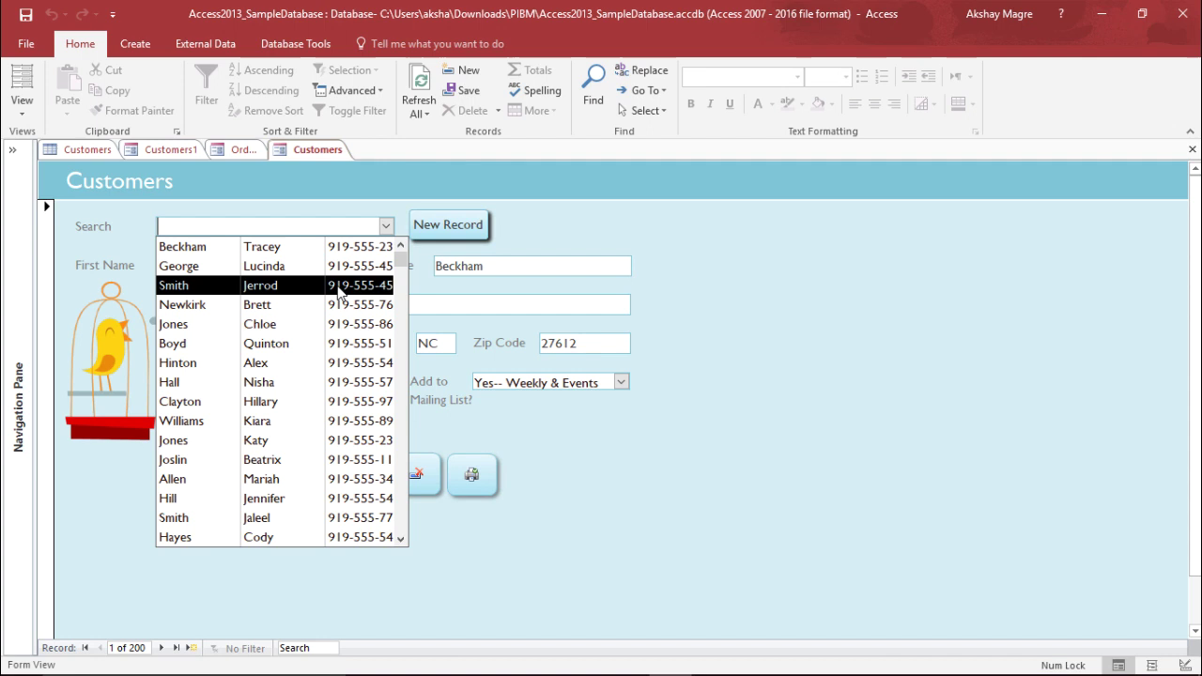
# Load customer record 3 and append the extra street text to its Street Address
pyautogui.click(279, 287)
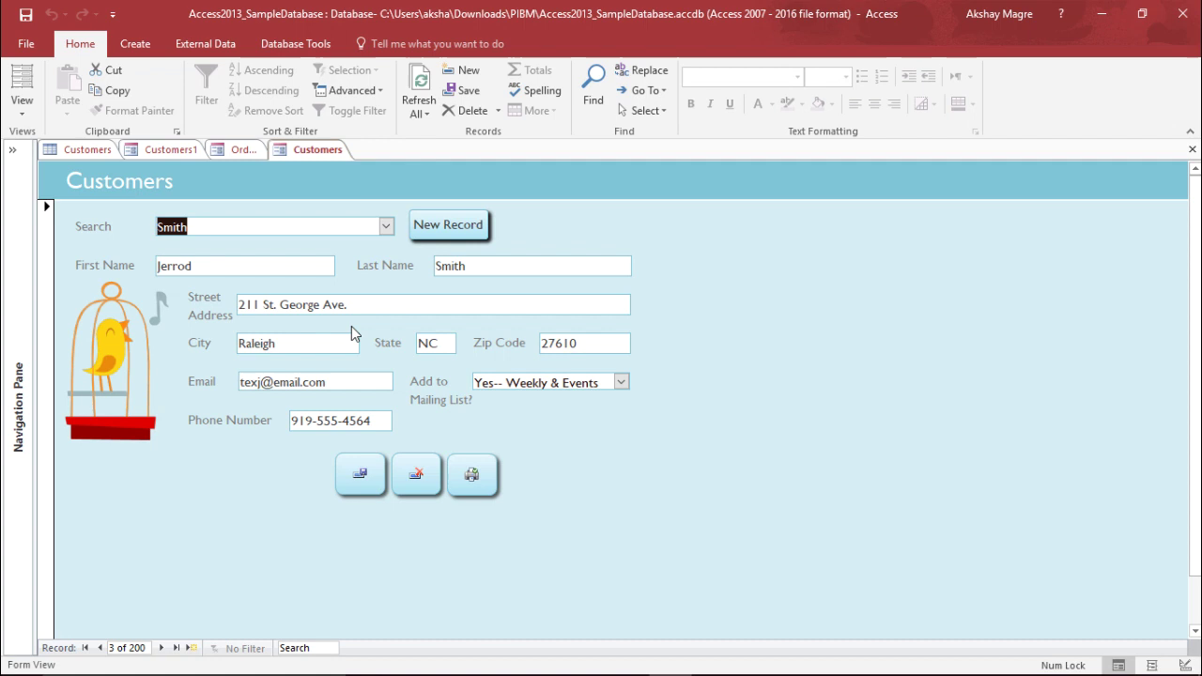
pyautogui.click(373, 303)
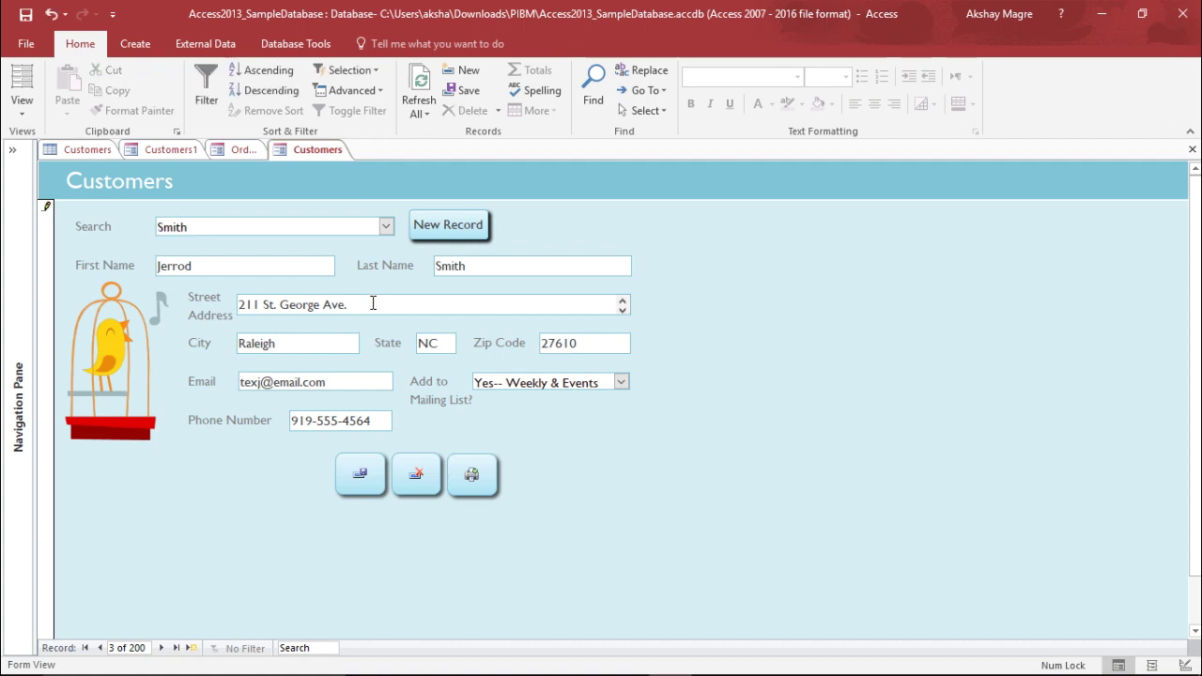
pyautogui.write('S')
pyautogui.write('Pine Street')
# Try the invalid State code 'rr', dismiss the validation warning, and restore State to NC
pyautogui.click(329, 345)
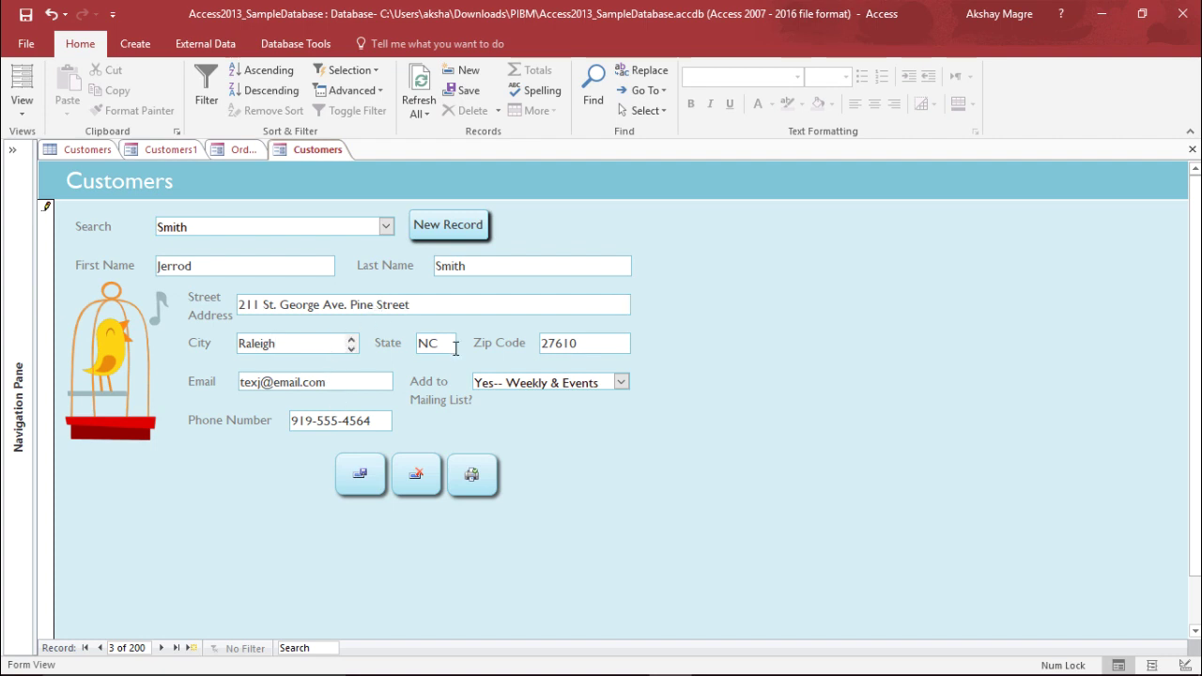
pyautogui.click(438, 344)
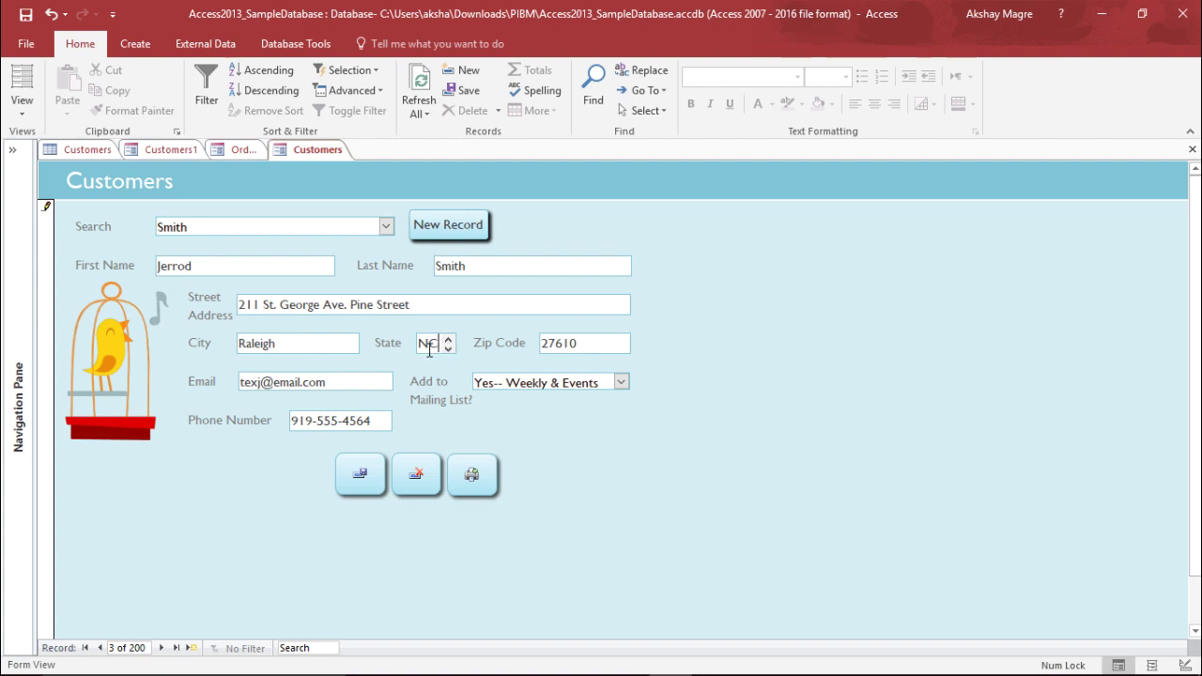
pyautogui.press('BackSpace')
pyautogui.press('BackSpace')
pyautogui.write('rr')
pyautogui.click(467, 378)
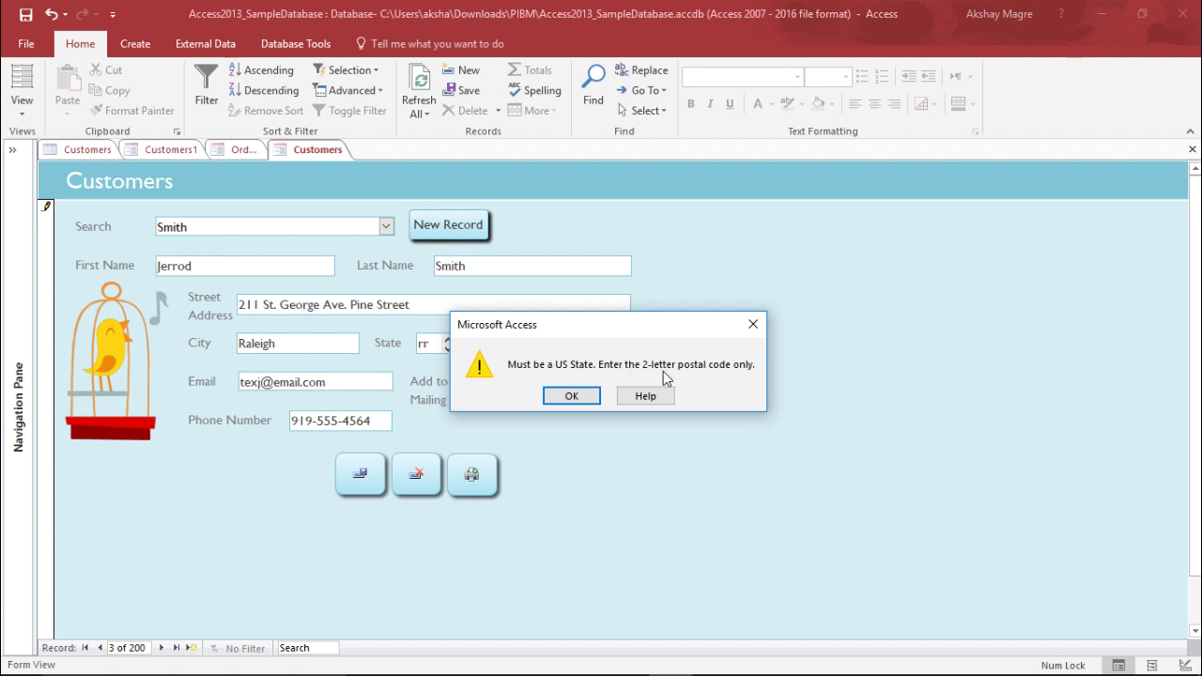
pyautogui.click(566, 396)
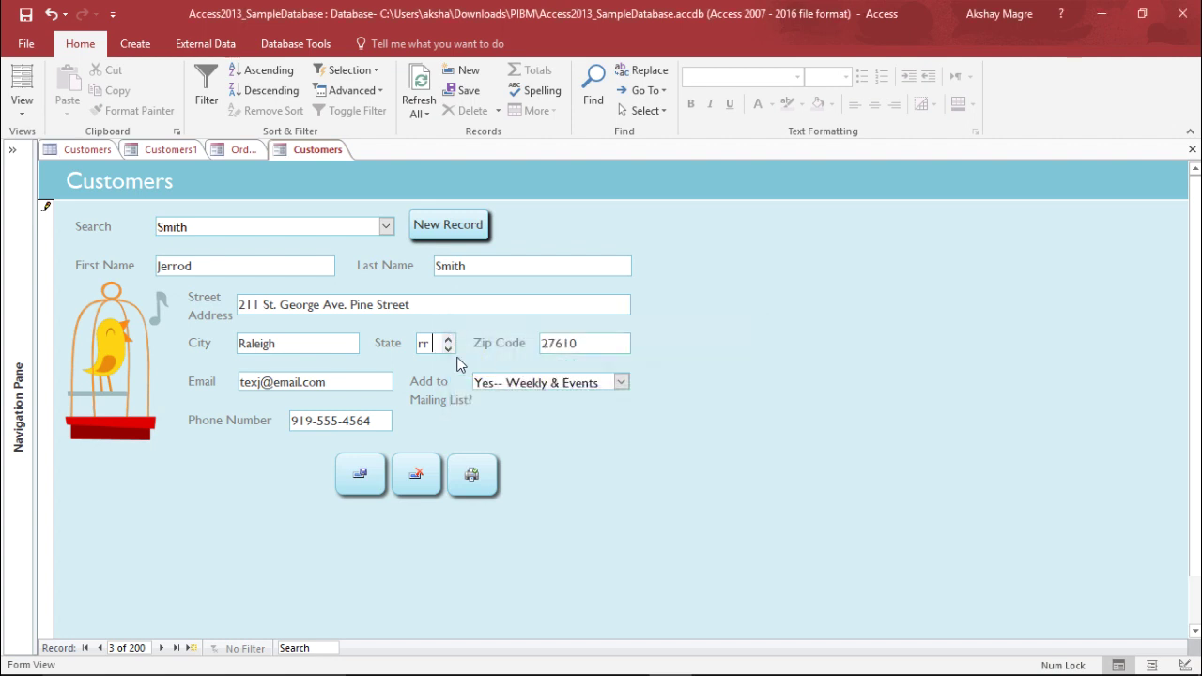
pyautogui.press('BackSpace')
pyautogui.press('BackSpace')
pyautogui.press('capslock')
pyautogui.write('NC')
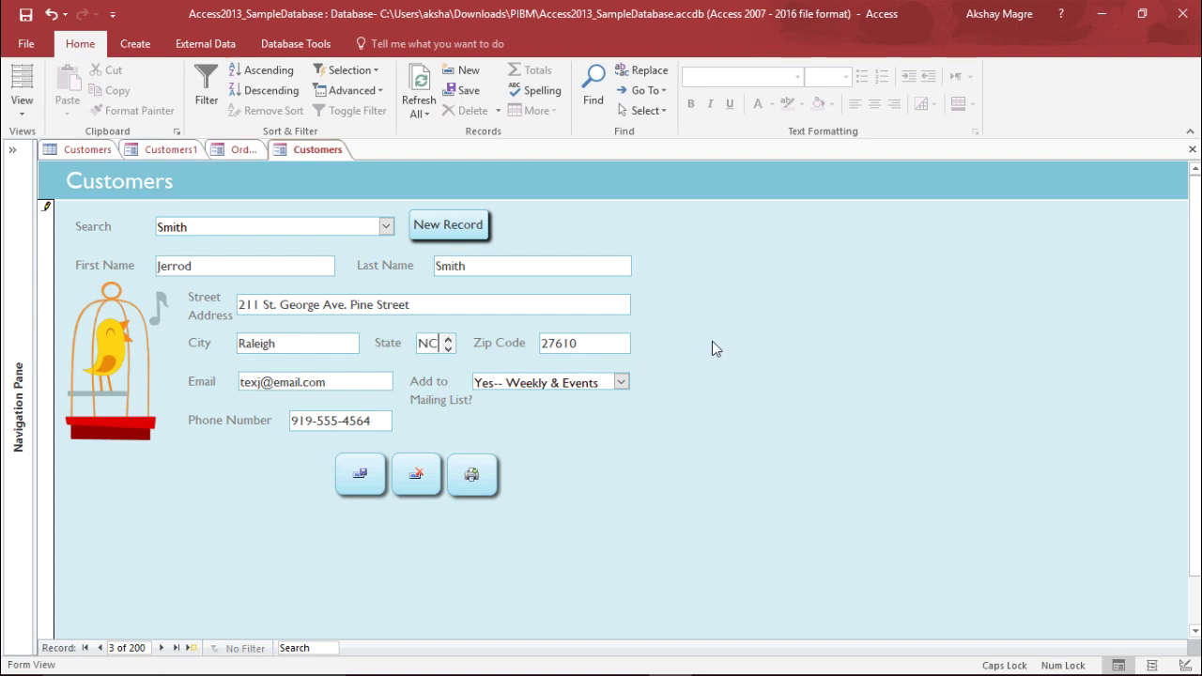
pyautogui.click(604, 343)
# Replace the last four digits of the customer's phone number with new digits
pyautogui.click(381, 421)
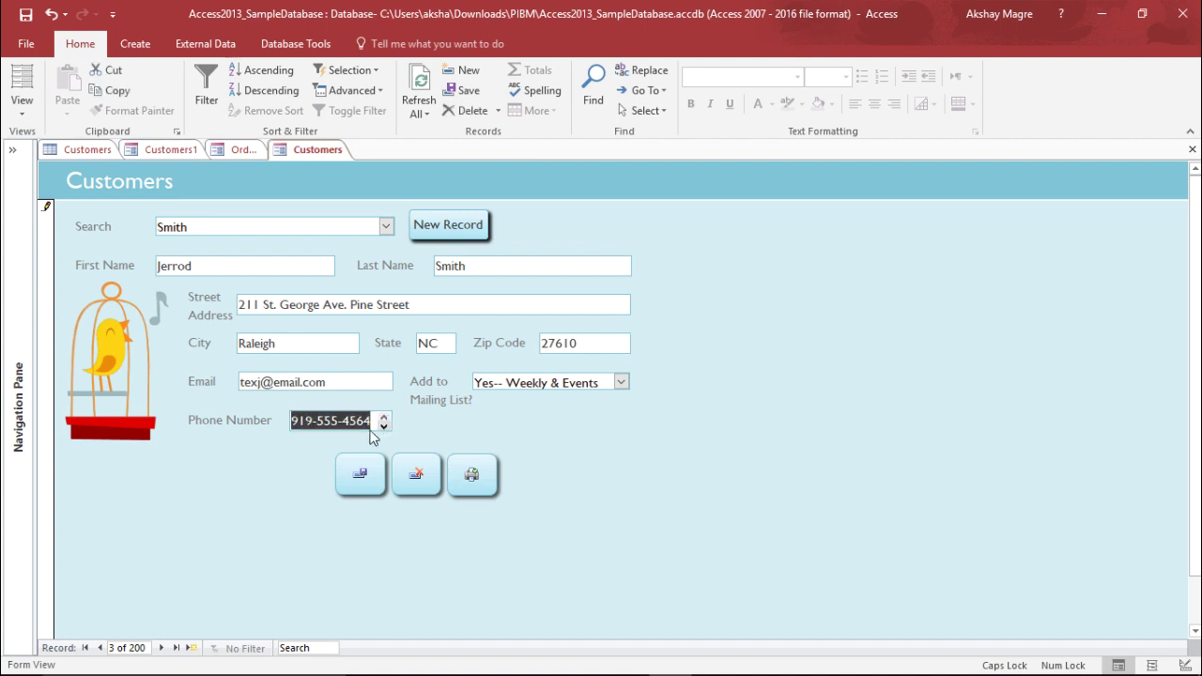
pyautogui.click(374, 420)
pyautogui.press('BackSpace')
pyautogui.press('BackSpace')
pyautogui.press('BackSpace')
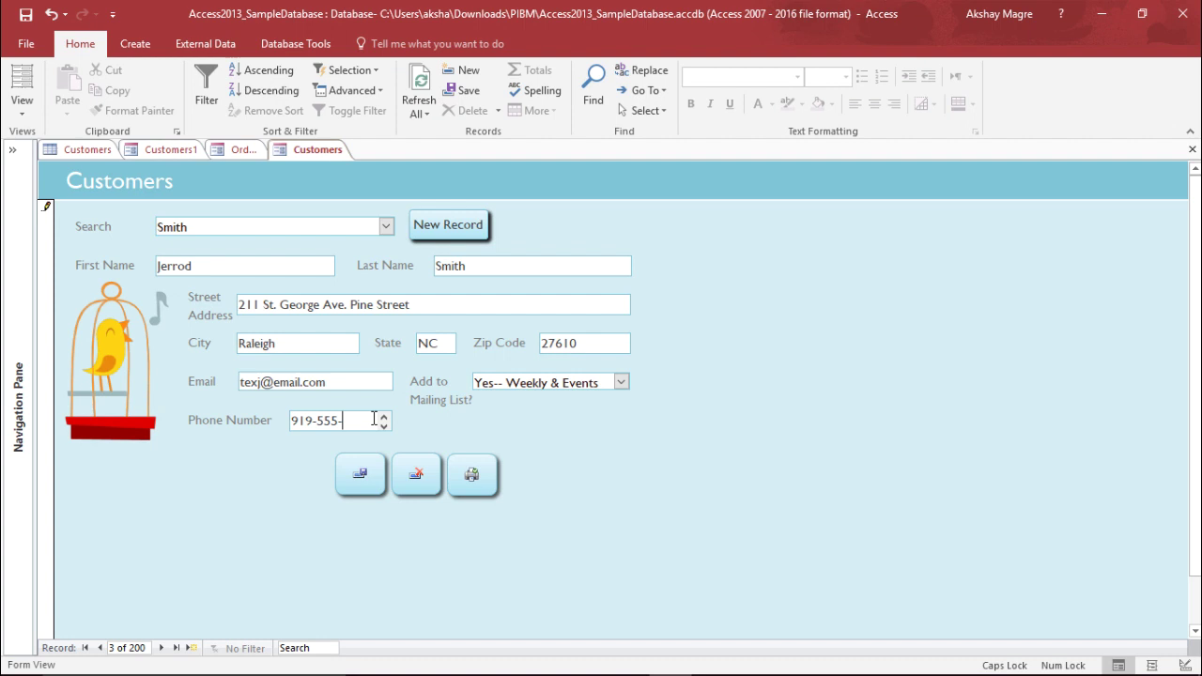
pyautogui.write('1234')
pyautogui.click(574, 301)
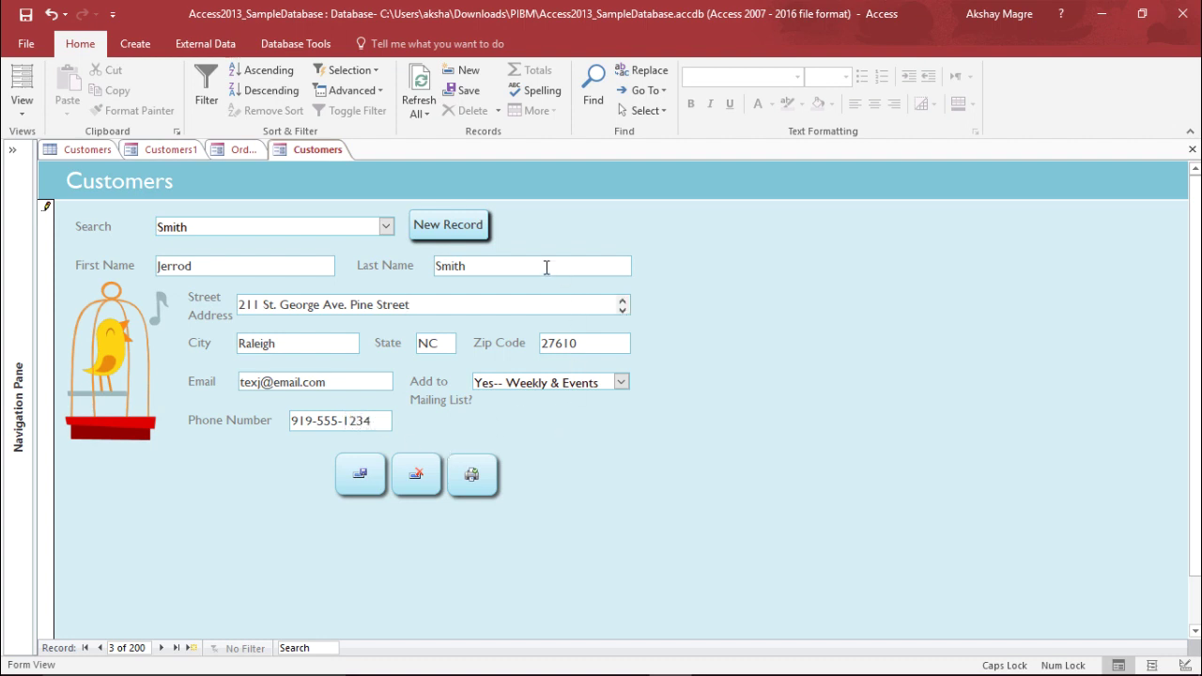
pyautogui.click(547, 268)
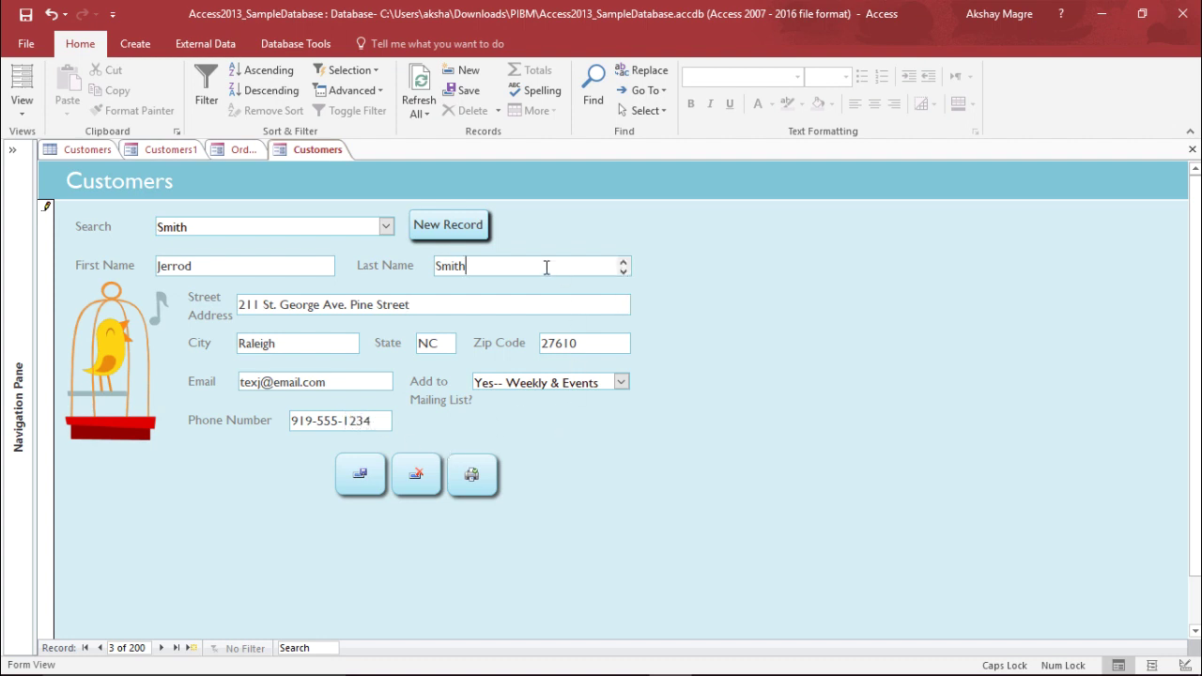
# Save the edited customer record and check it in the Customers table datasheet before returning to the form
pyautogui.click(460, 91)
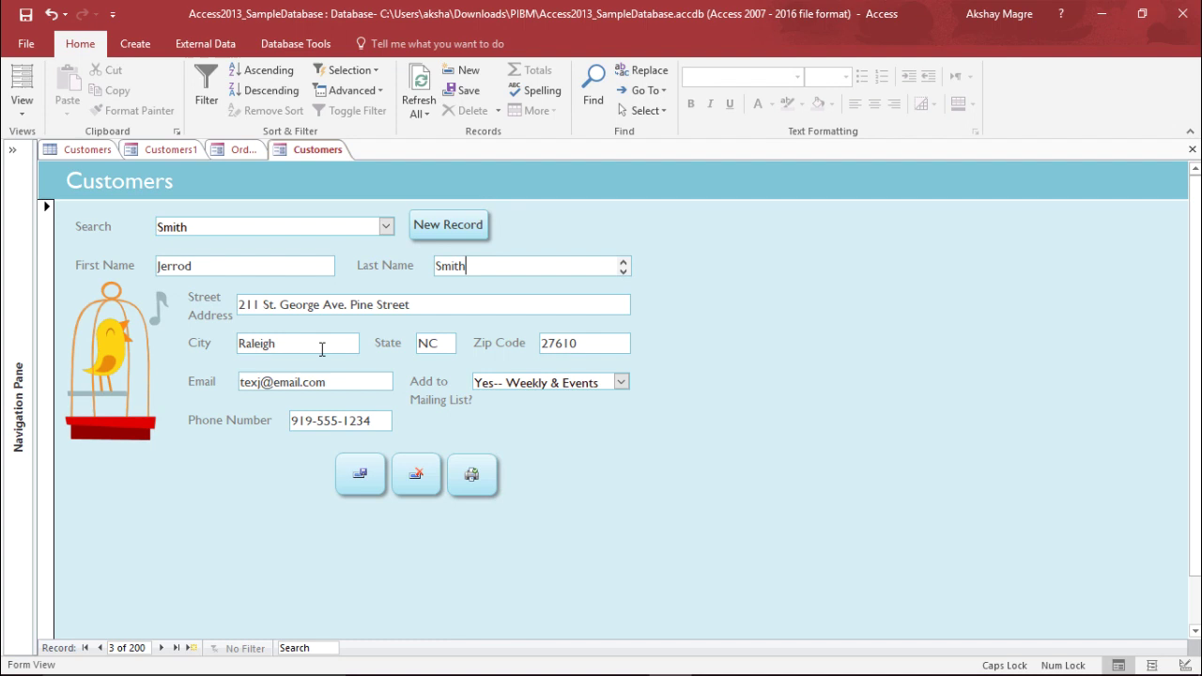
pyautogui.click(250, 153)
pyautogui.click(294, 156)
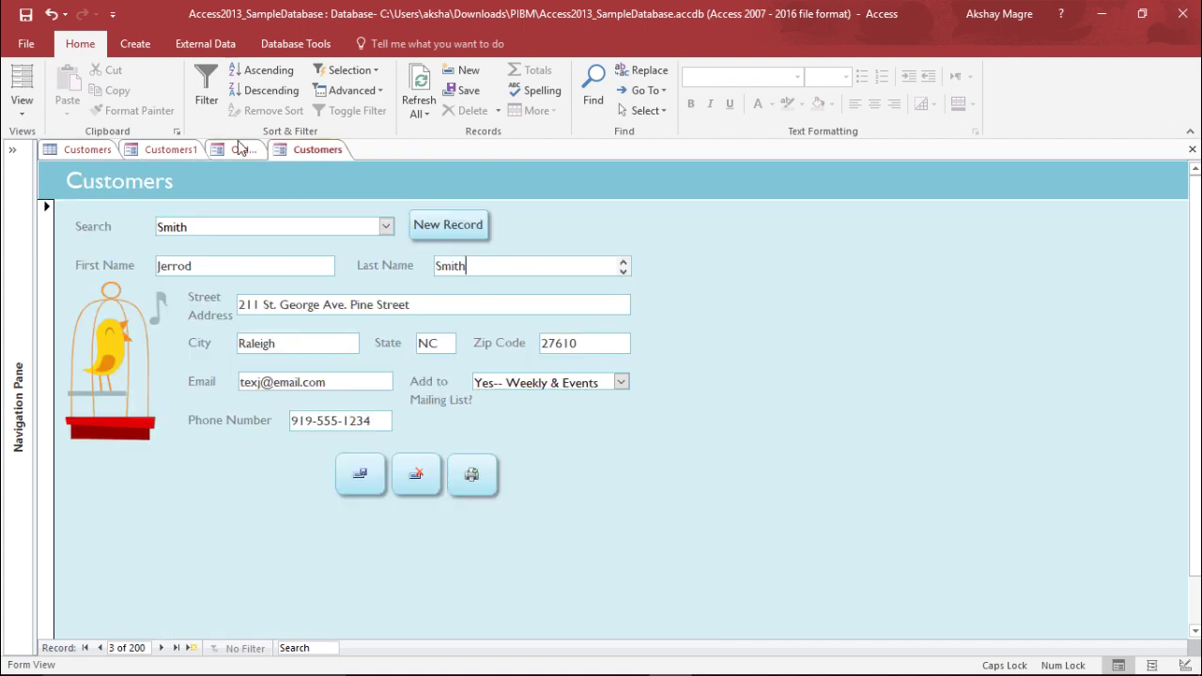
pyautogui.click(69, 155)
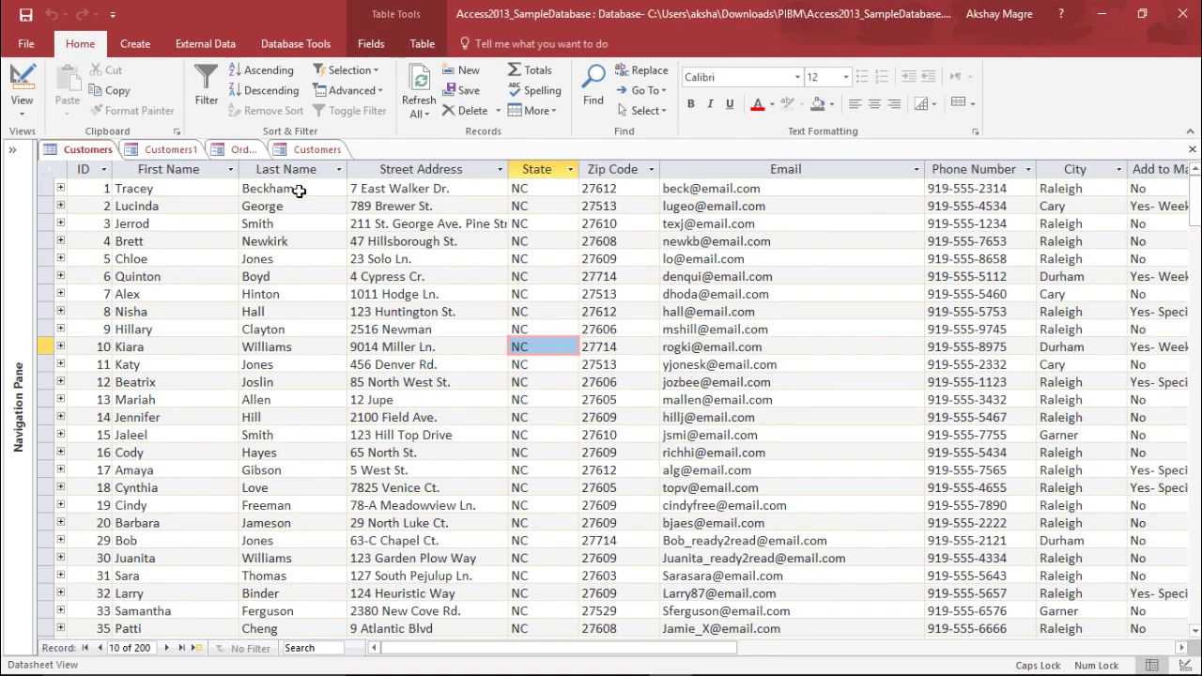
pyautogui.click(324, 152)
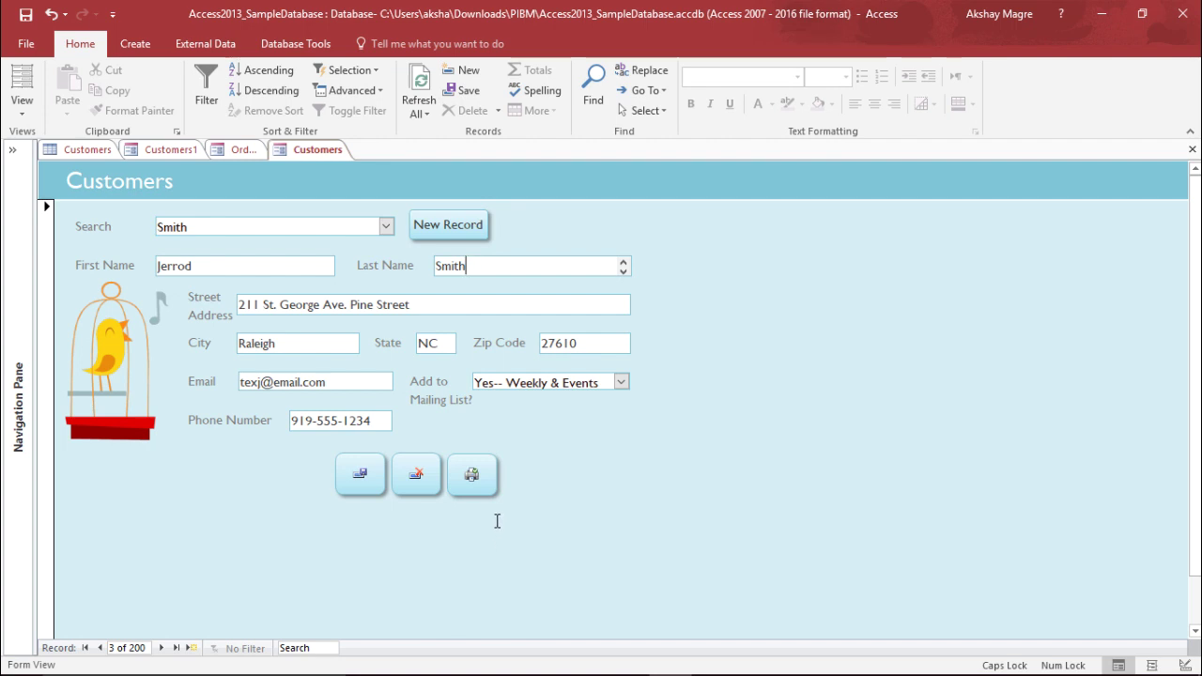
pyautogui.click(379, 229)
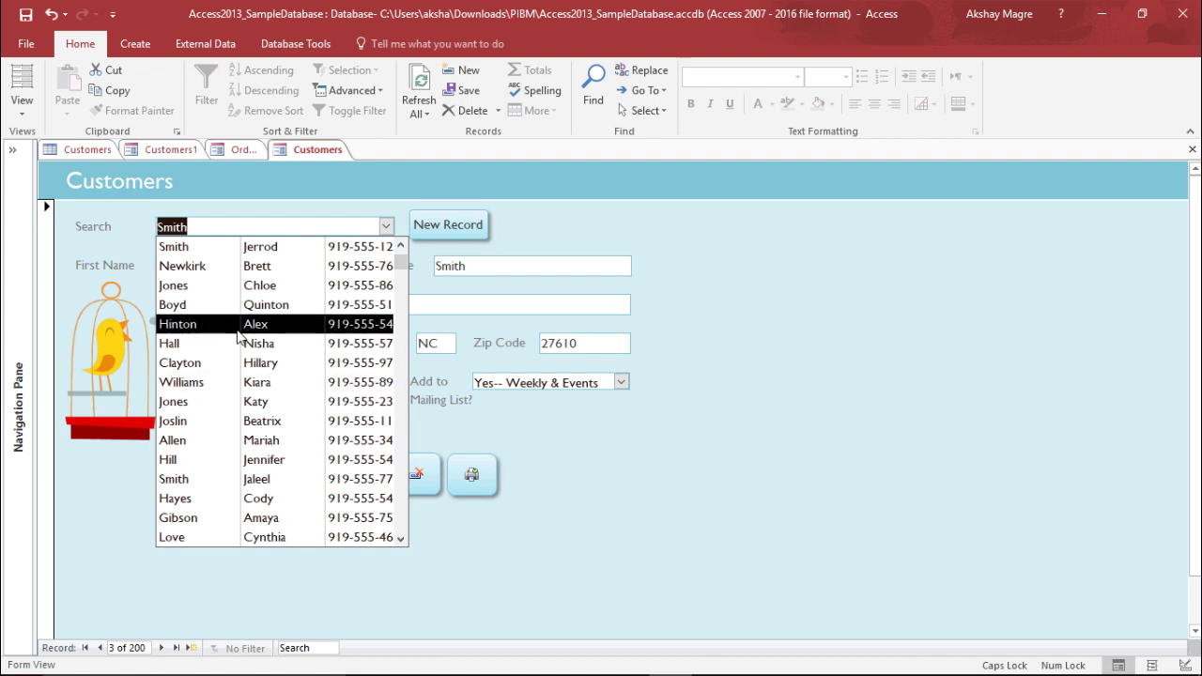
pyautogui.click(770, 509)
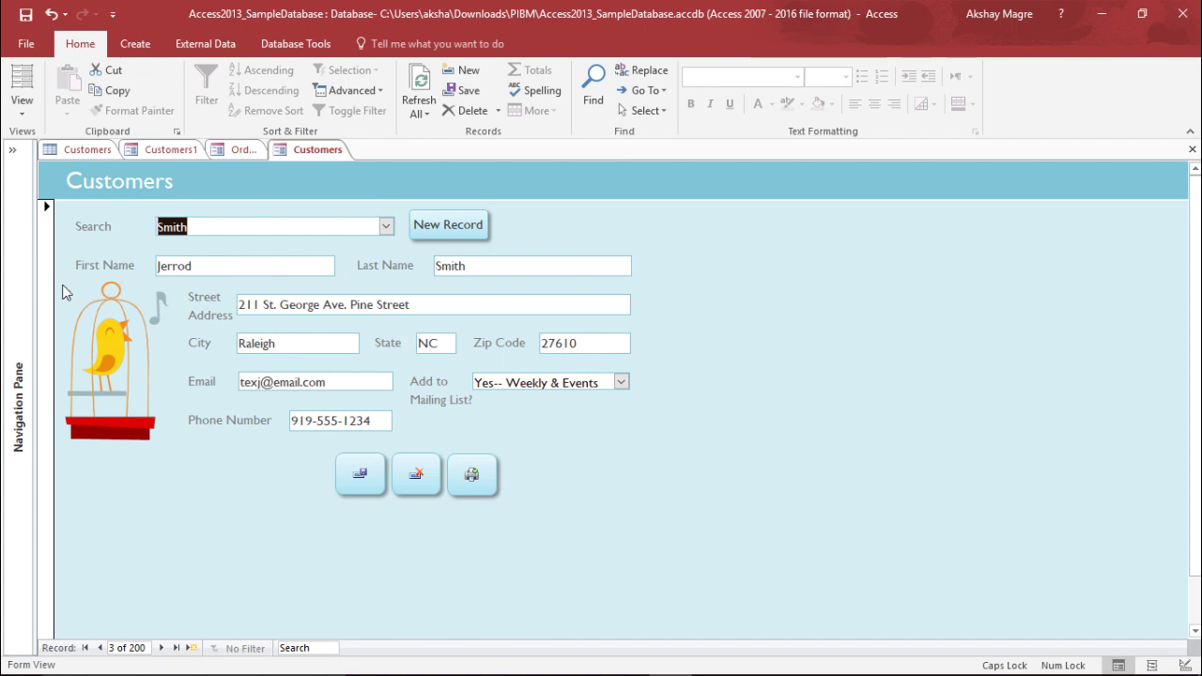
# Open the Orders form from the Navigation Pane, then collapse the pane again
pyautogui.click(12, 149)
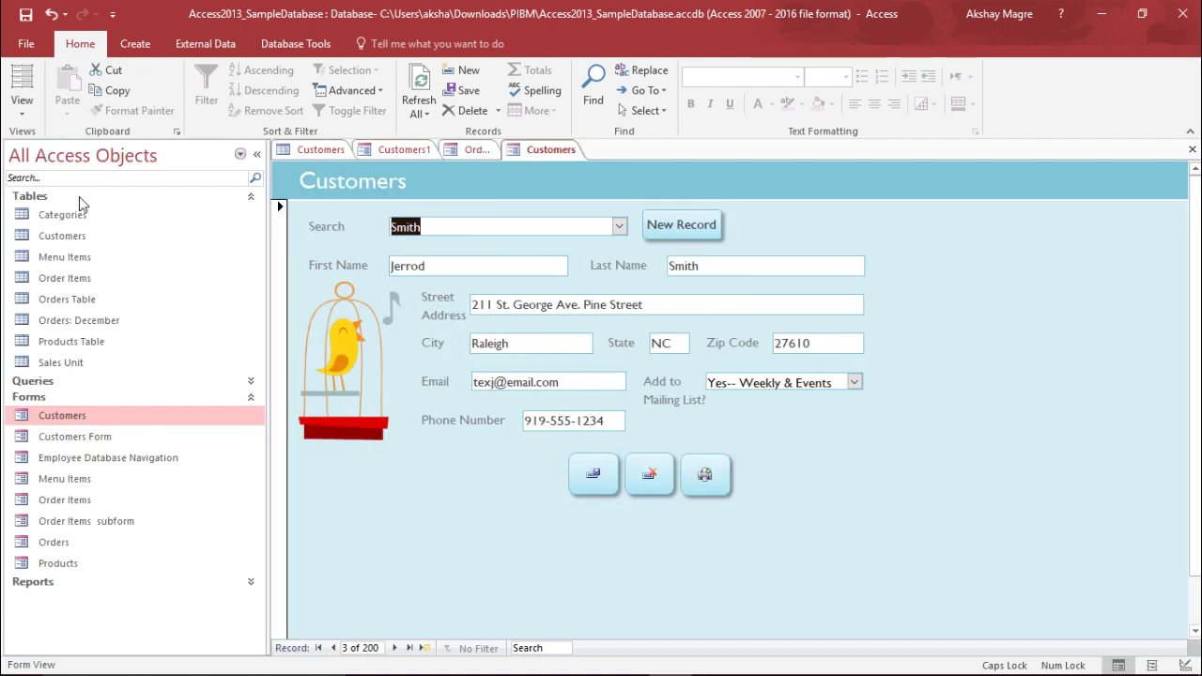
pyautogui.click(77, 545)
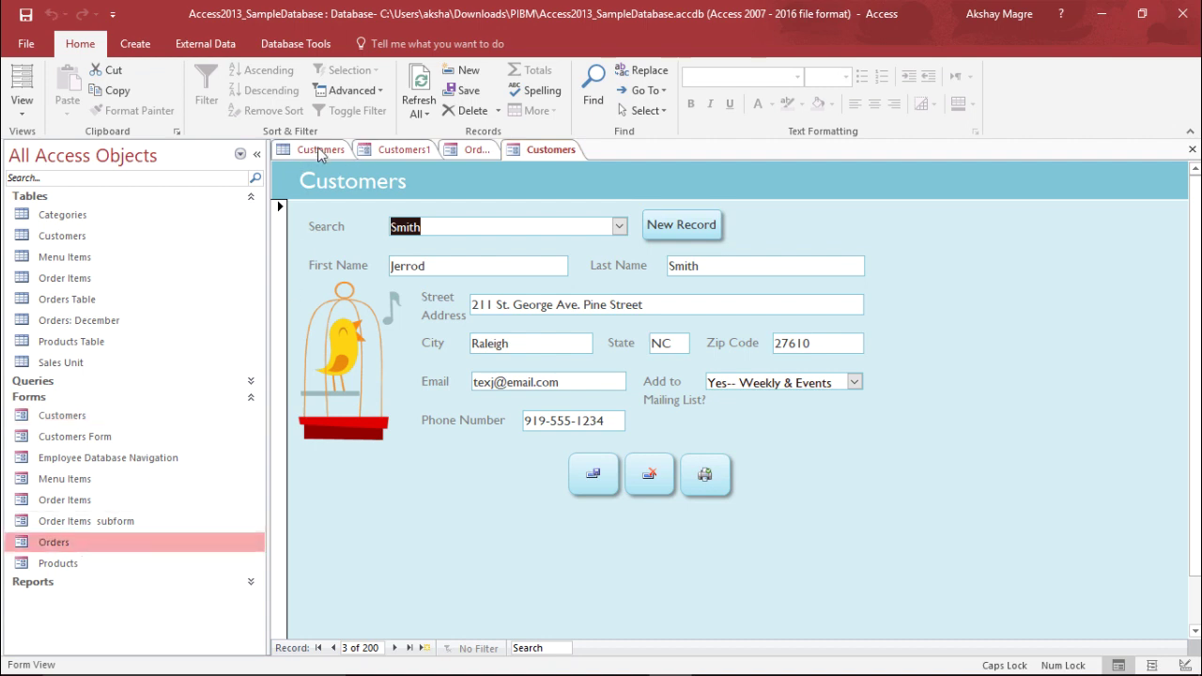
pyautogui.click(257, 155)
pyautogui.click(245, 150)
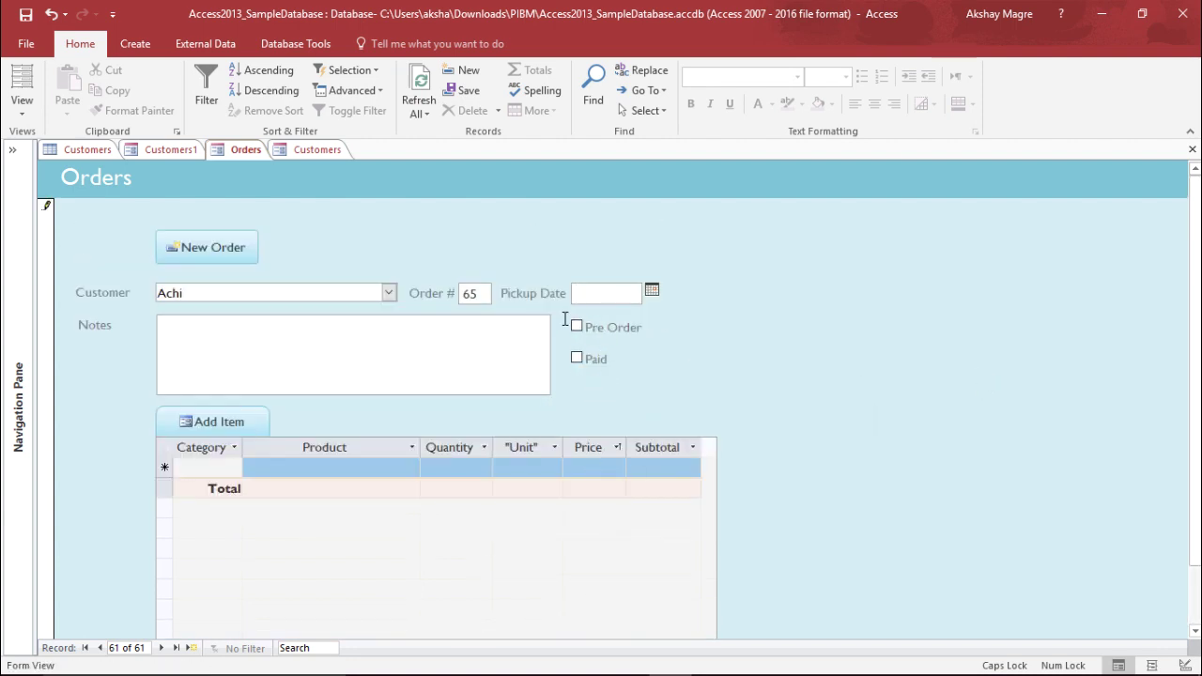
pyautogui.click(290, 386)
pyautogui.click(388, 294)
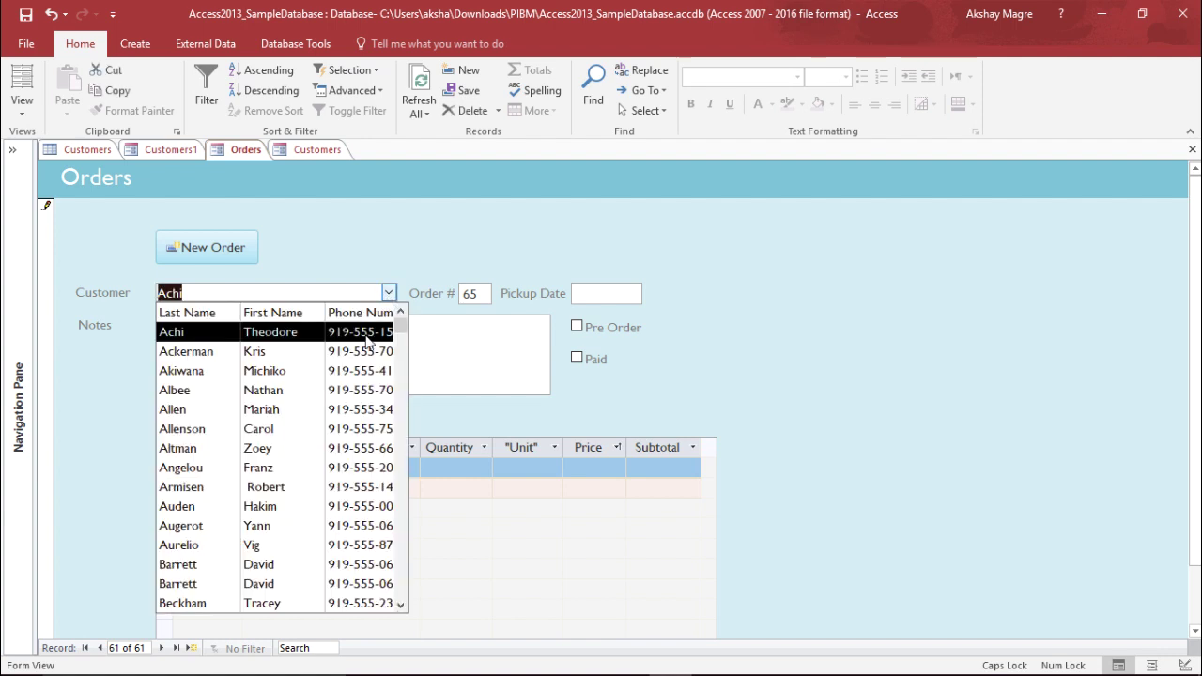
pyautogui.click(709, 366)
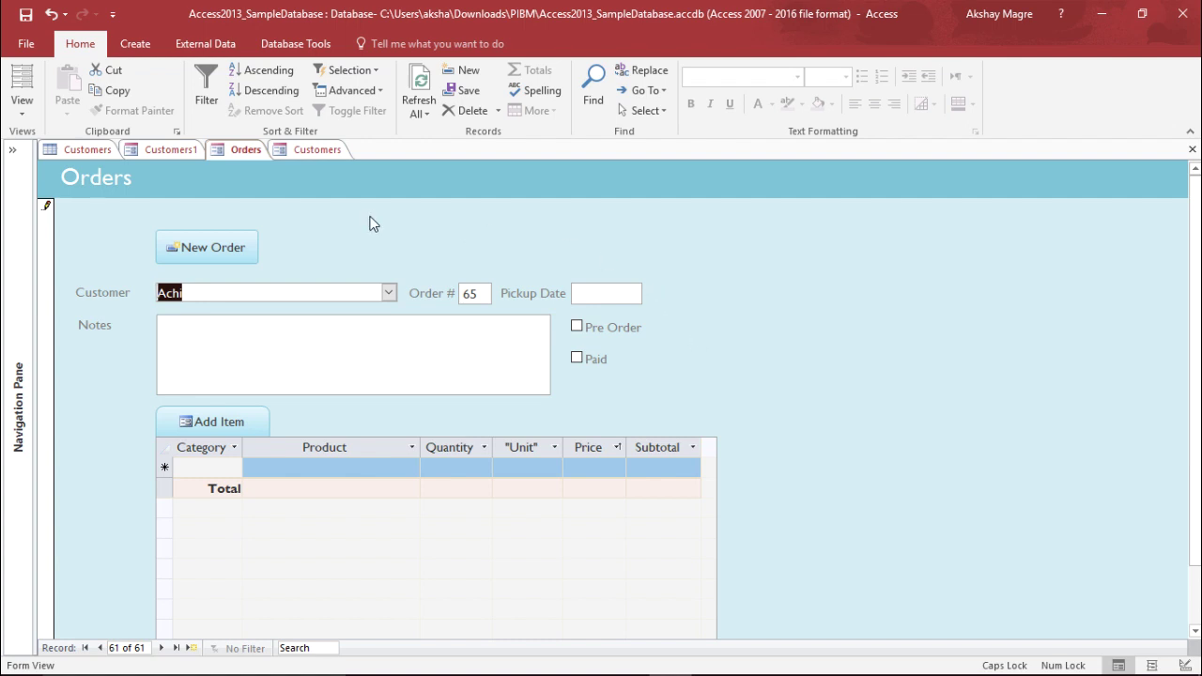
# Start a new blank order, Order # 66, and drop down its Customer list
pyautogui.click(223, 253)
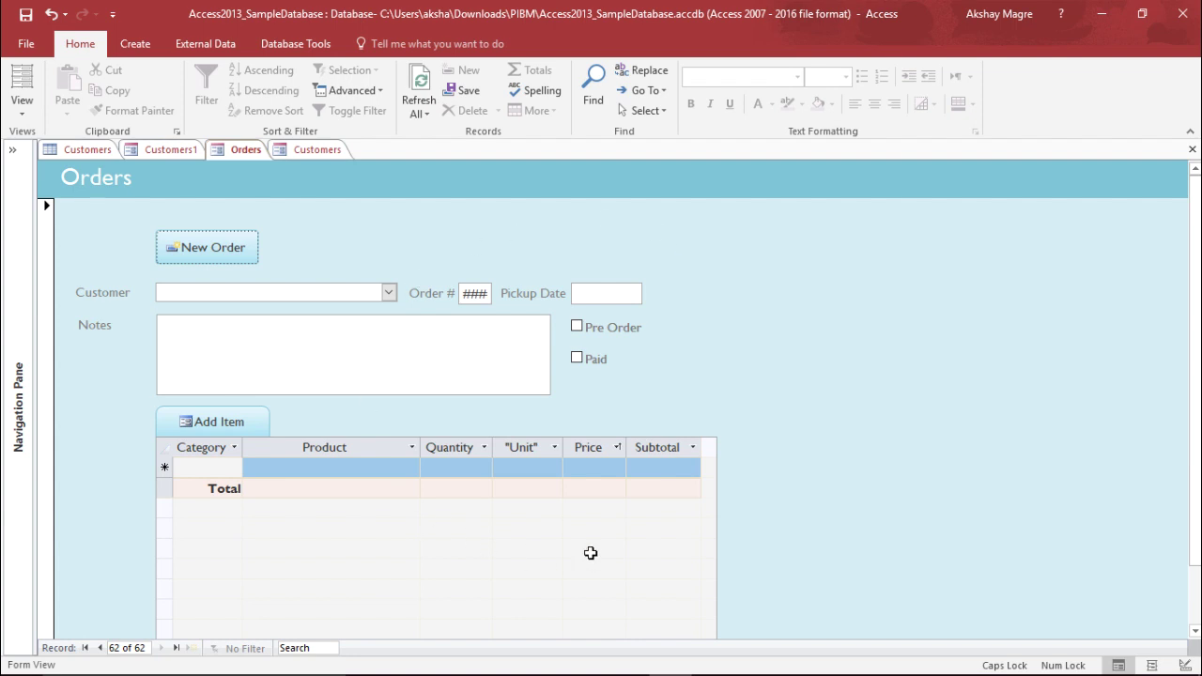
pyautogui.click(388, 293)
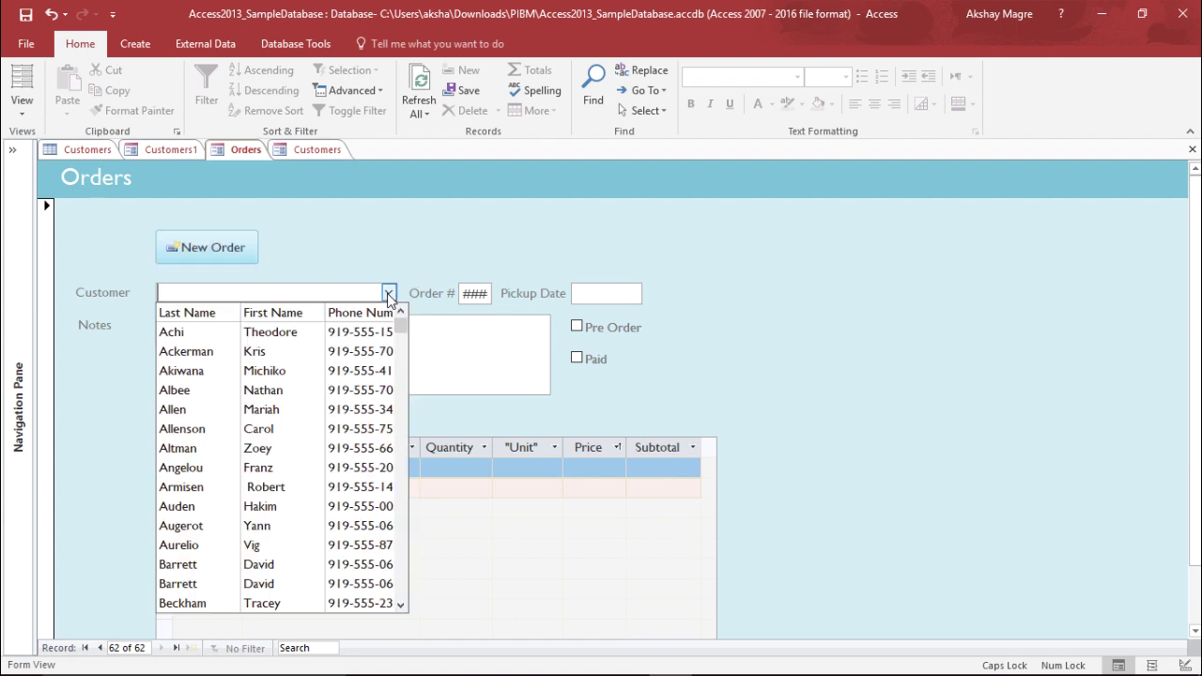
pyautogui.scroll(-2, 323, 404)
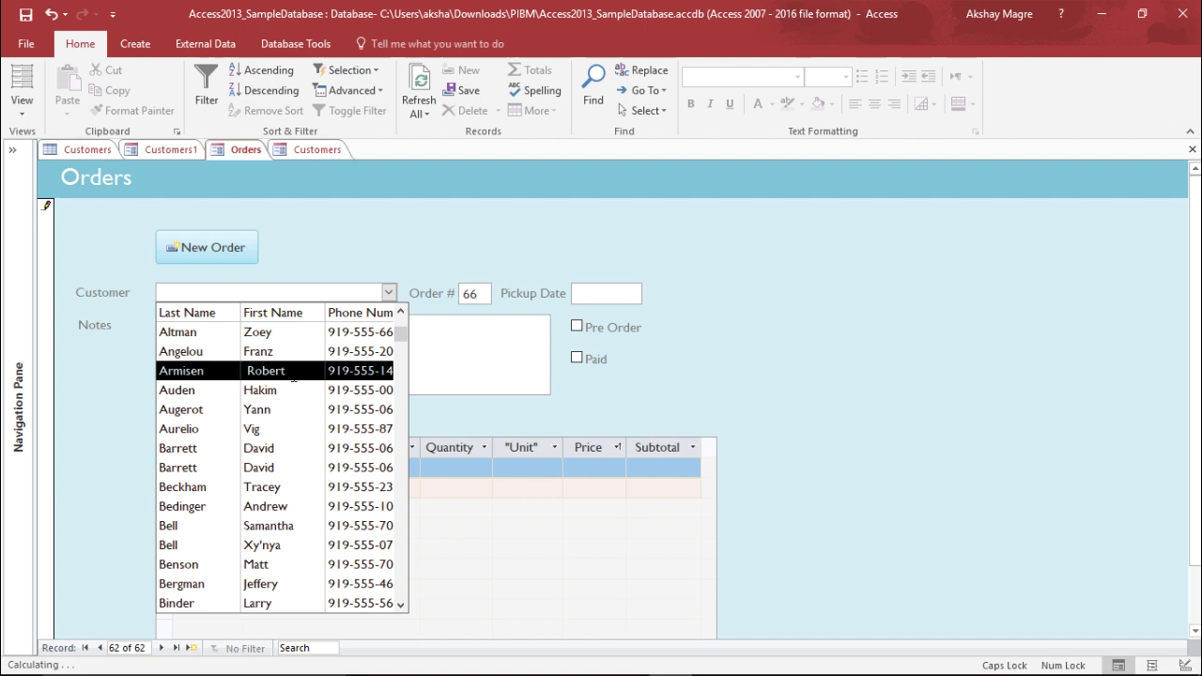
# Assign the required customer to the order and set its pickup date to 9/27/2017
pyautogui.click(286, 372)
pyautogui.click(387, 295)
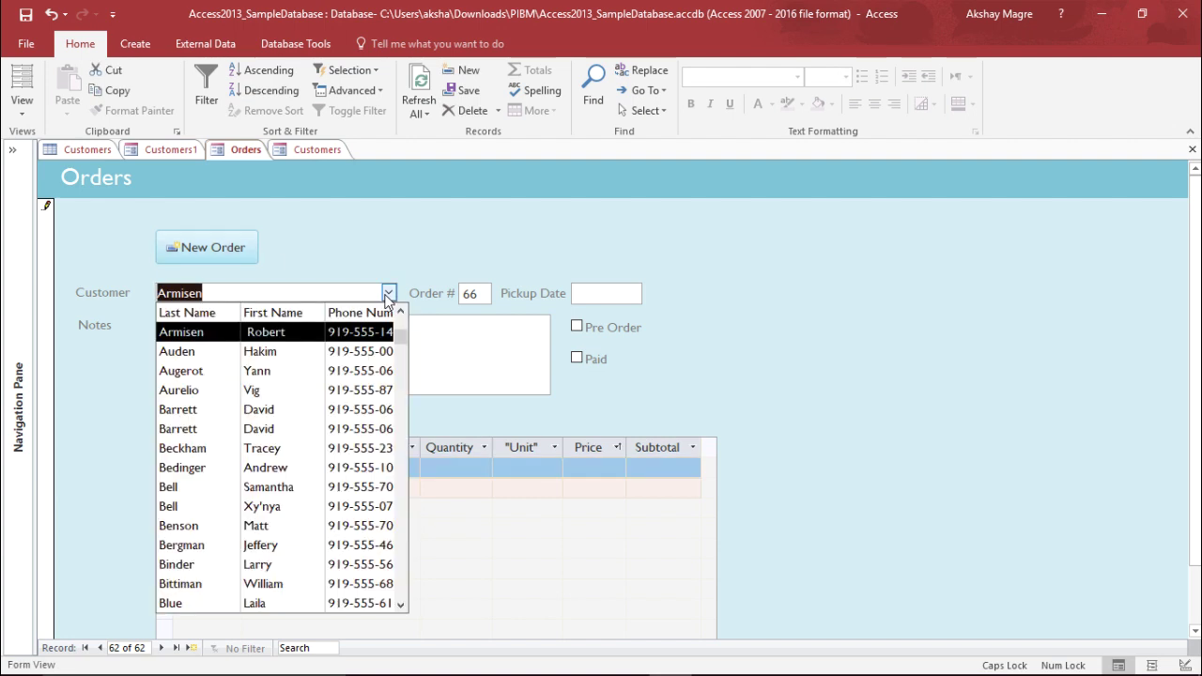
pyautogui.click(247, 452)
pyautogui.click(227, 299)
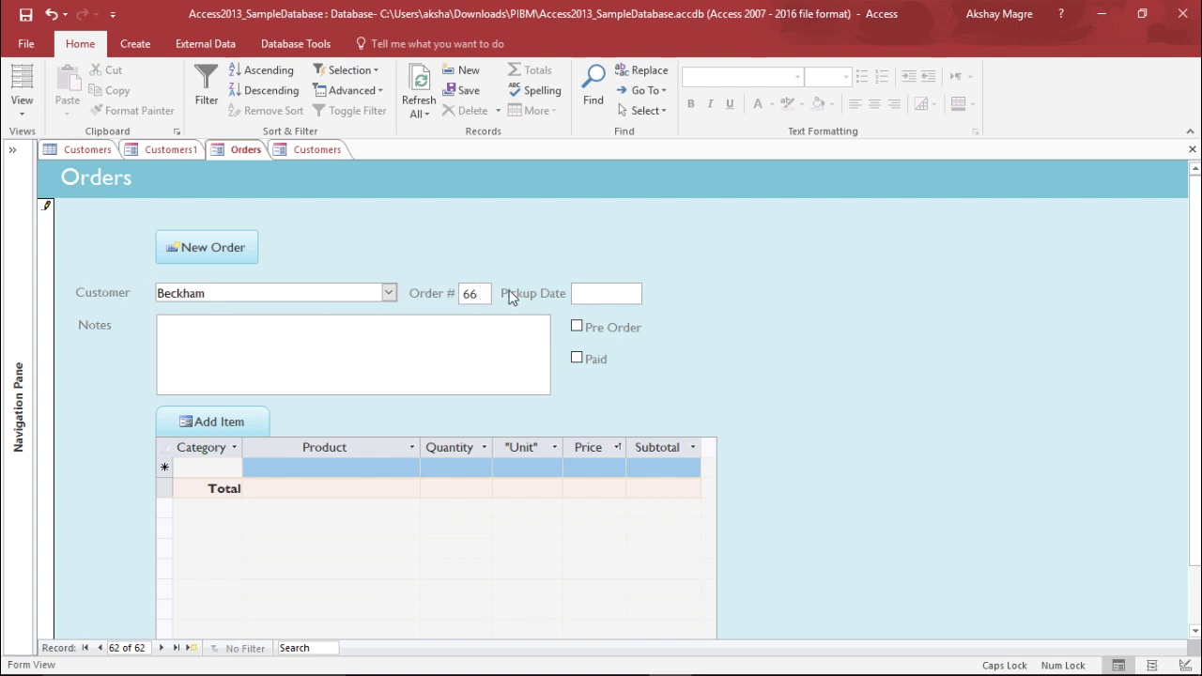
pyautogui.click(590, 295)
pyautogui.click(652, 292)
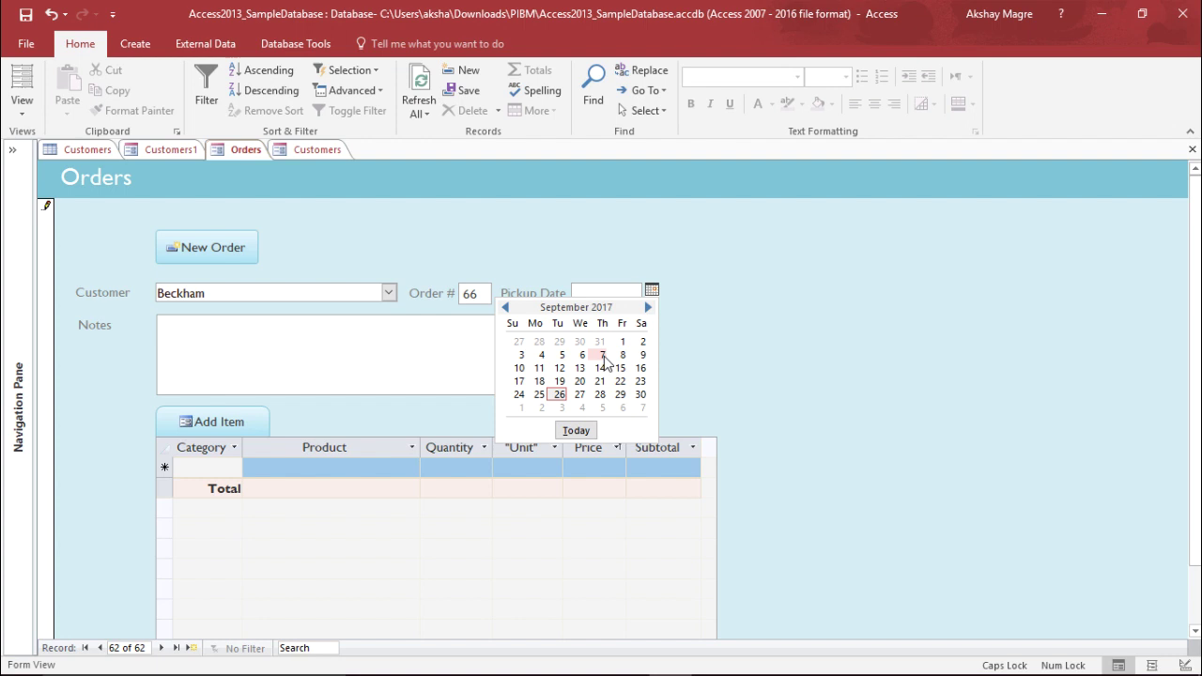
pyautogui.click(579, 395)
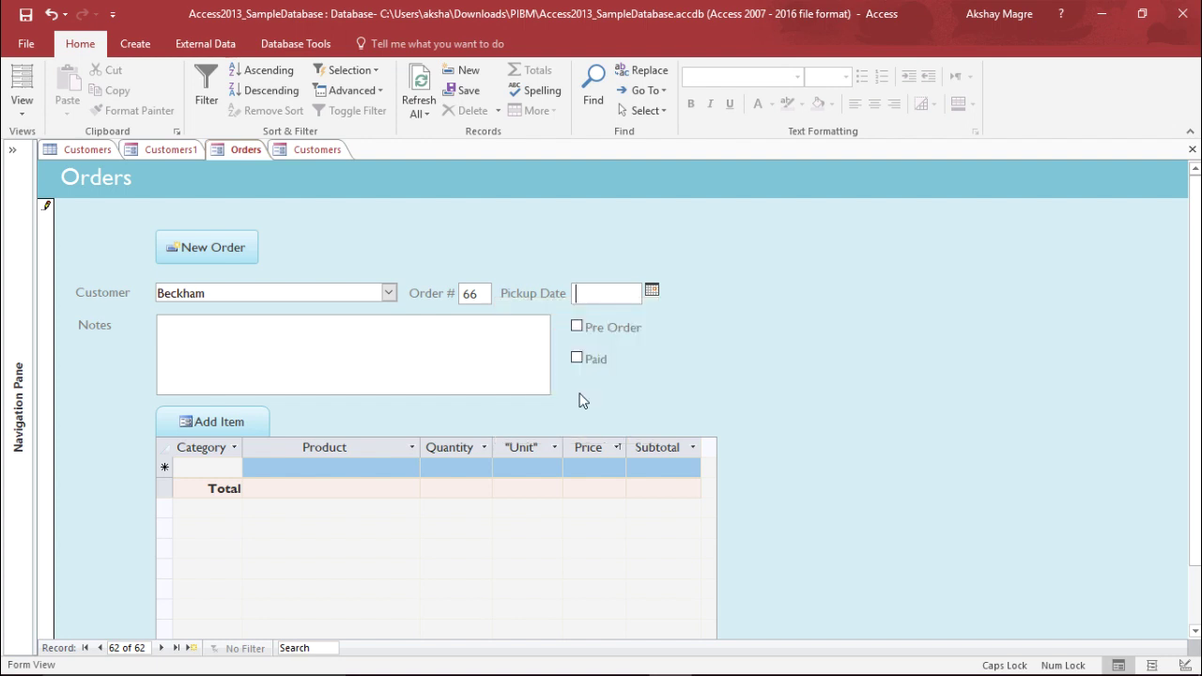
# Enter the note 'Pick up done by customer' and tick the Paid box
pyautogui.click(362, 328)
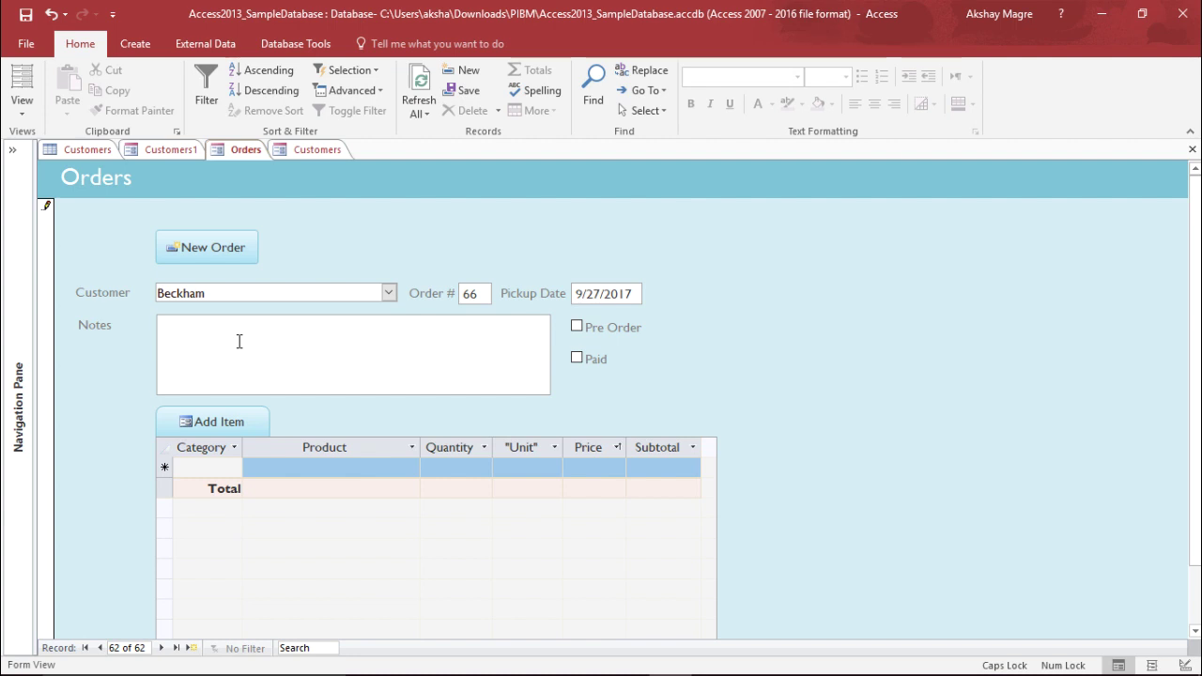
pyautogui.write('pICK')
pyautogui.press('BackSpace')
pyautogui.press('BackSpace')
pyautogui.press('BackSpace')
pyautogui.press('BackSpace')
pyautogui.press('capslock')
pyautogui.write('Pick up don')
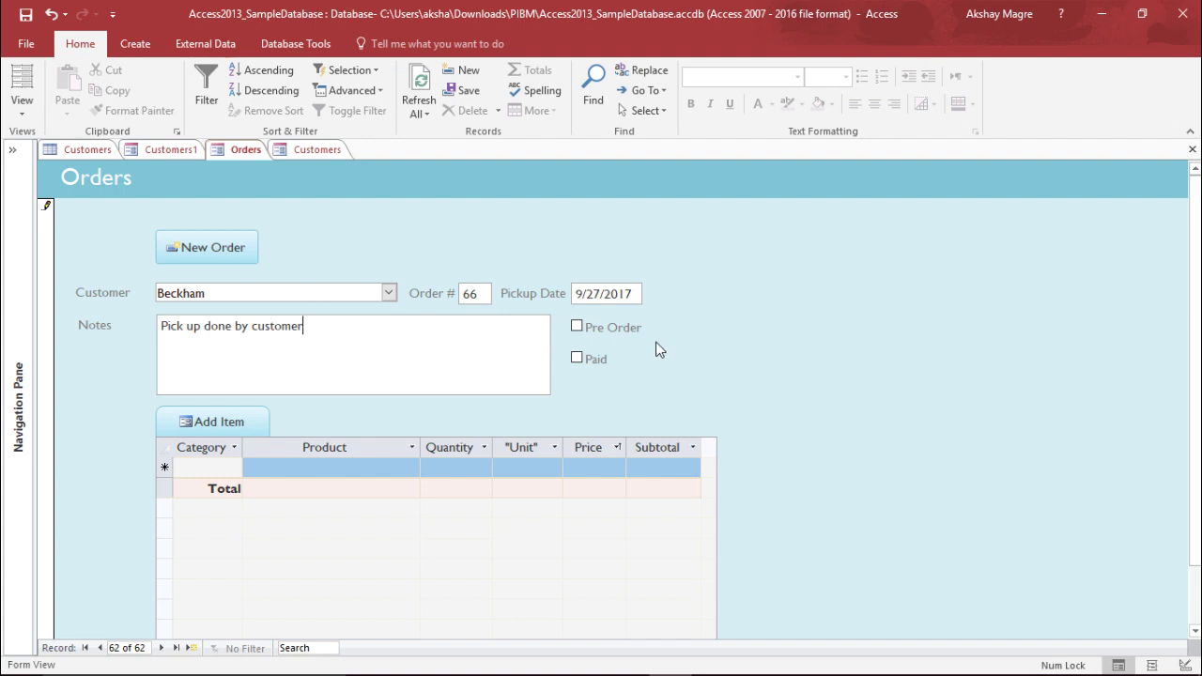
pyautogui.click(578, 327)
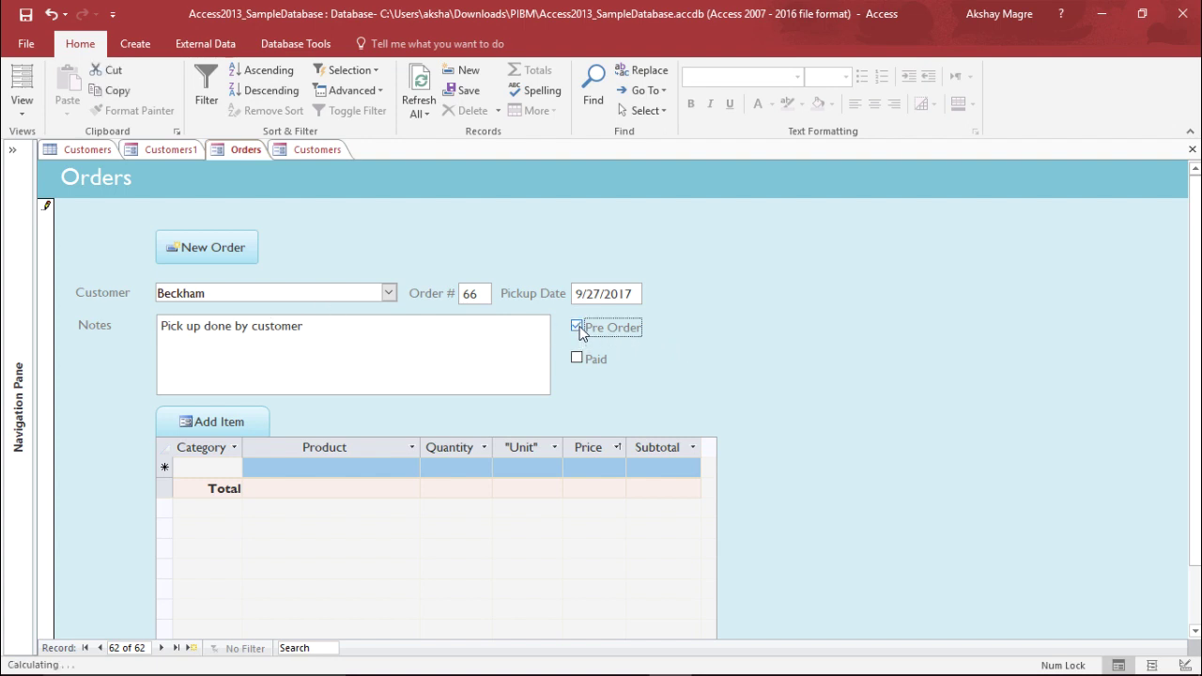
pyautogui.click(579, 359)
# Add 3 Cakes - Black Forest at $22.00 each as an order item, totalling $66.00
pyautogui.click(586, 529)
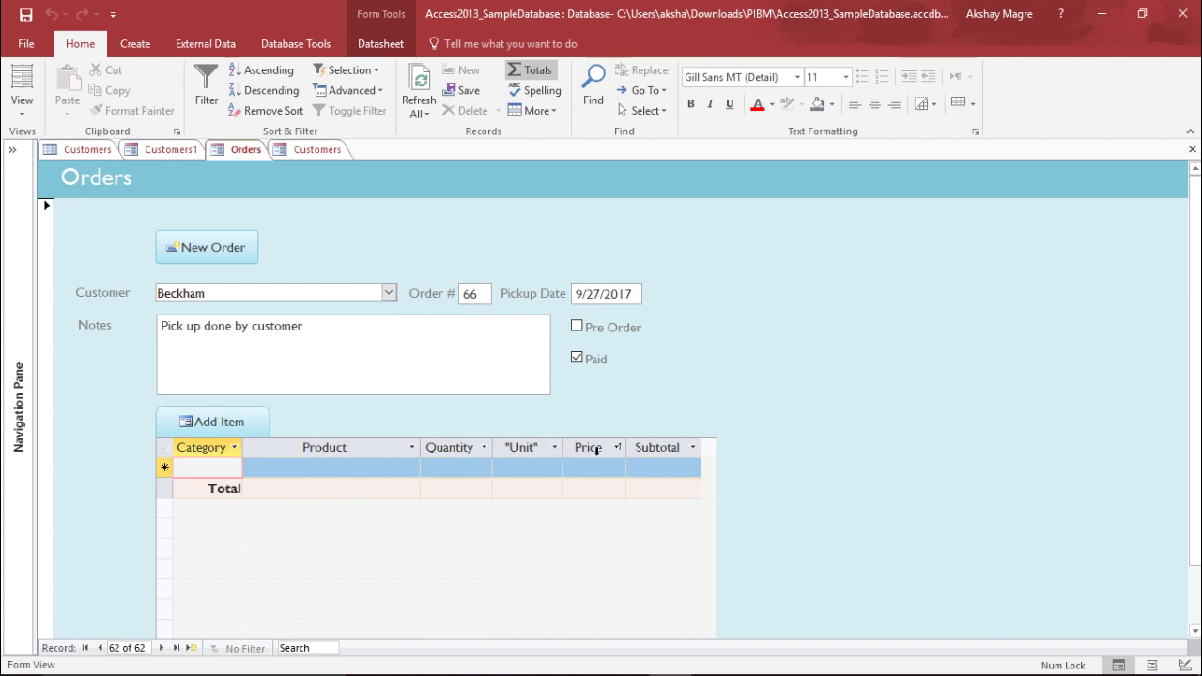
pyautogui.click(232, 433)
pyautogui.moveTo(458, 11); pyautogui.dragTo(931, 202)
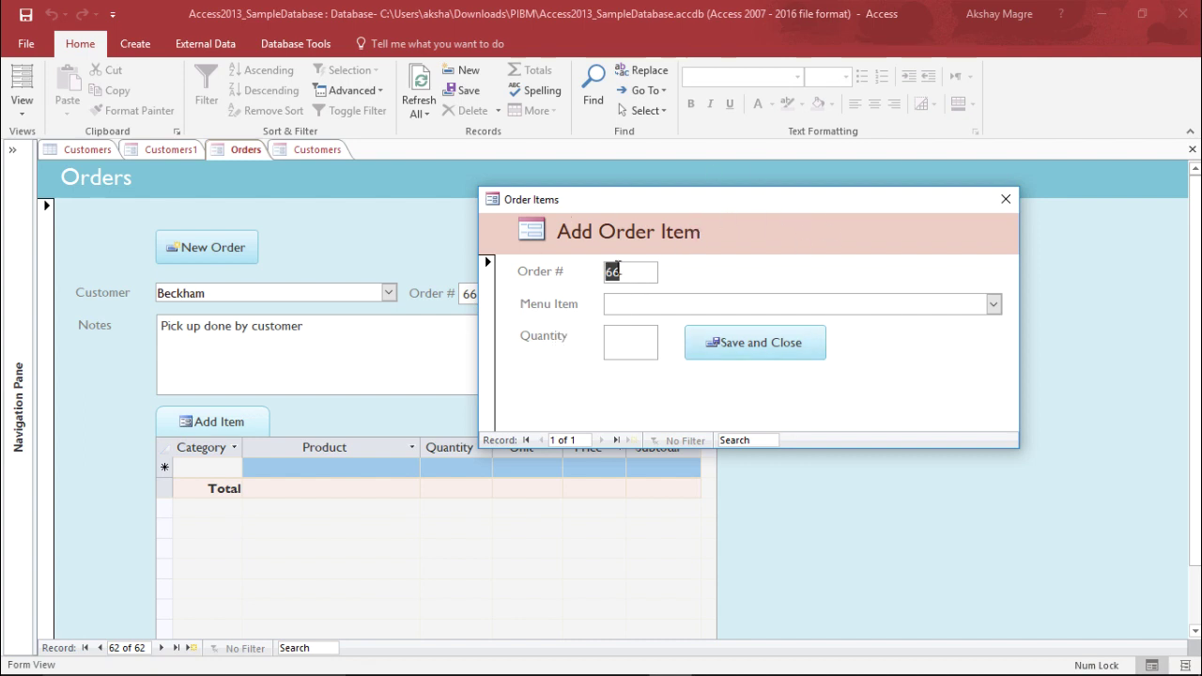
pyautogui.click(949, 309)
pyautogui.click(994, 303)
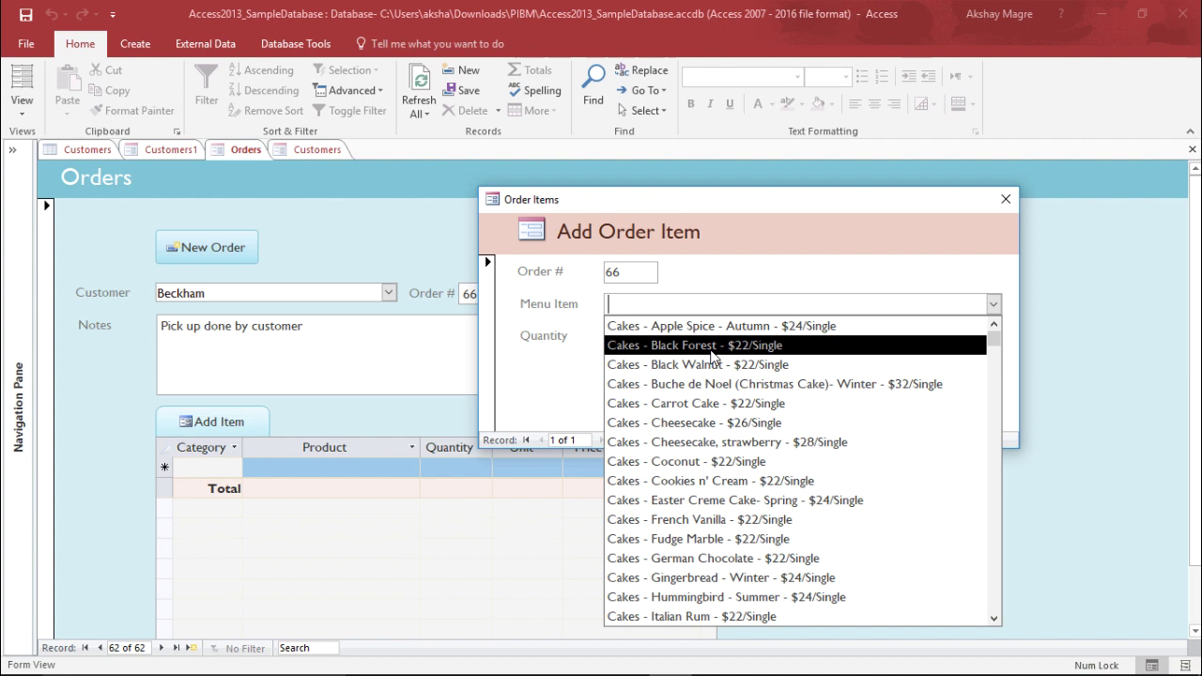
pyautogui.click(625, 347)
pyautogui.click(624, 352)
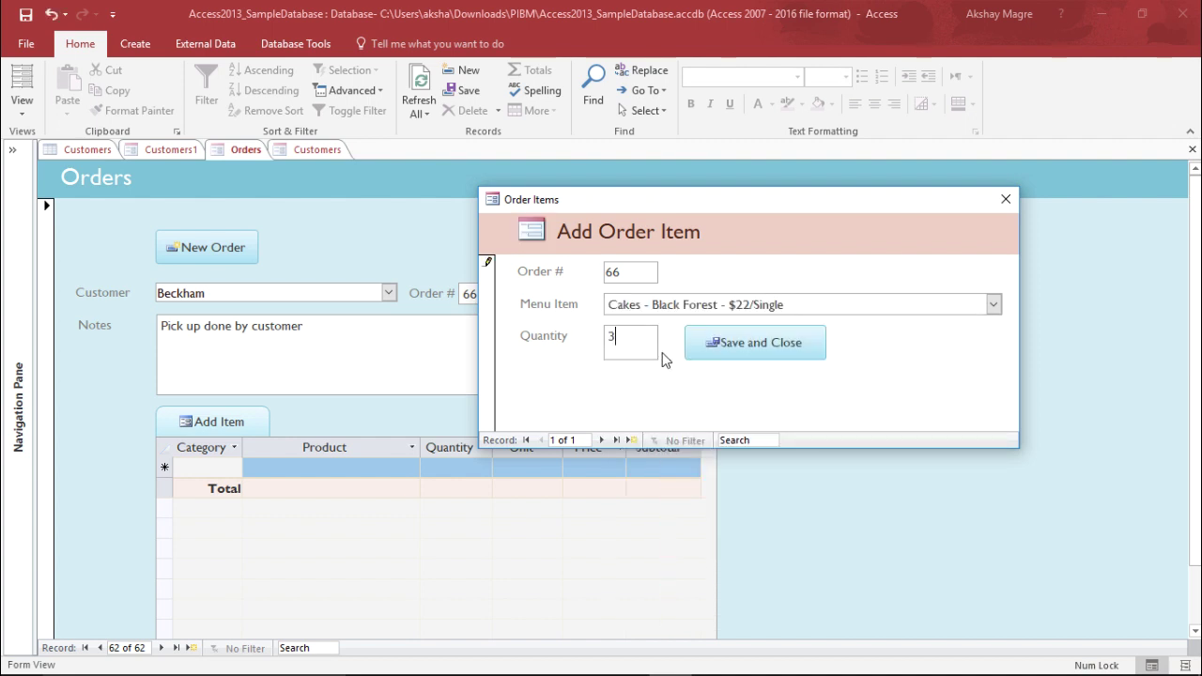
pyautogui.click(747, 354)
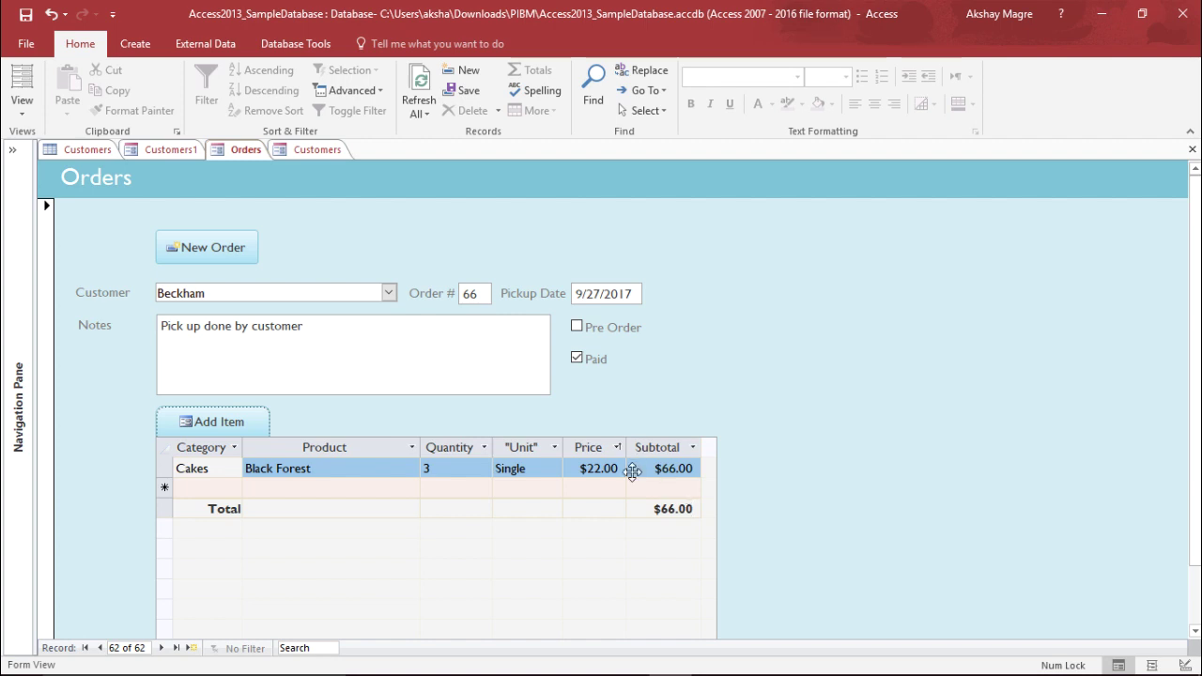
# Add 1 Cakes - Cheesecake at $26.00, raising the order total to $92.00
pyautogui.click(192, 425)
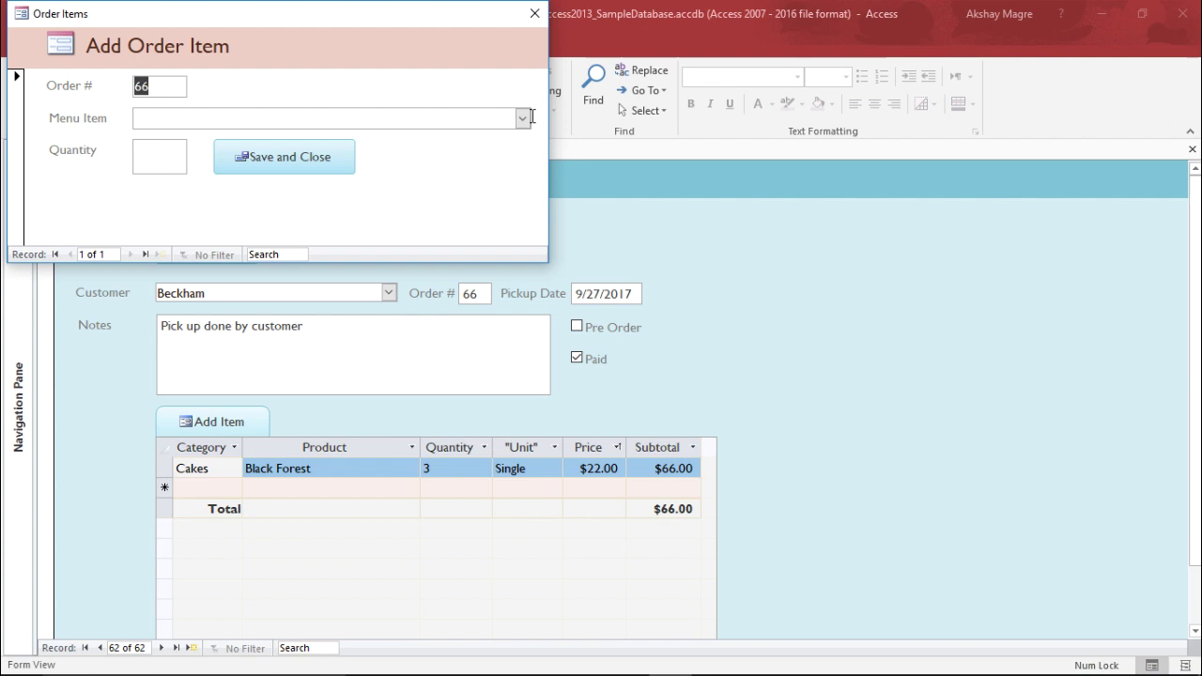
pyautogui.click(523, 118)
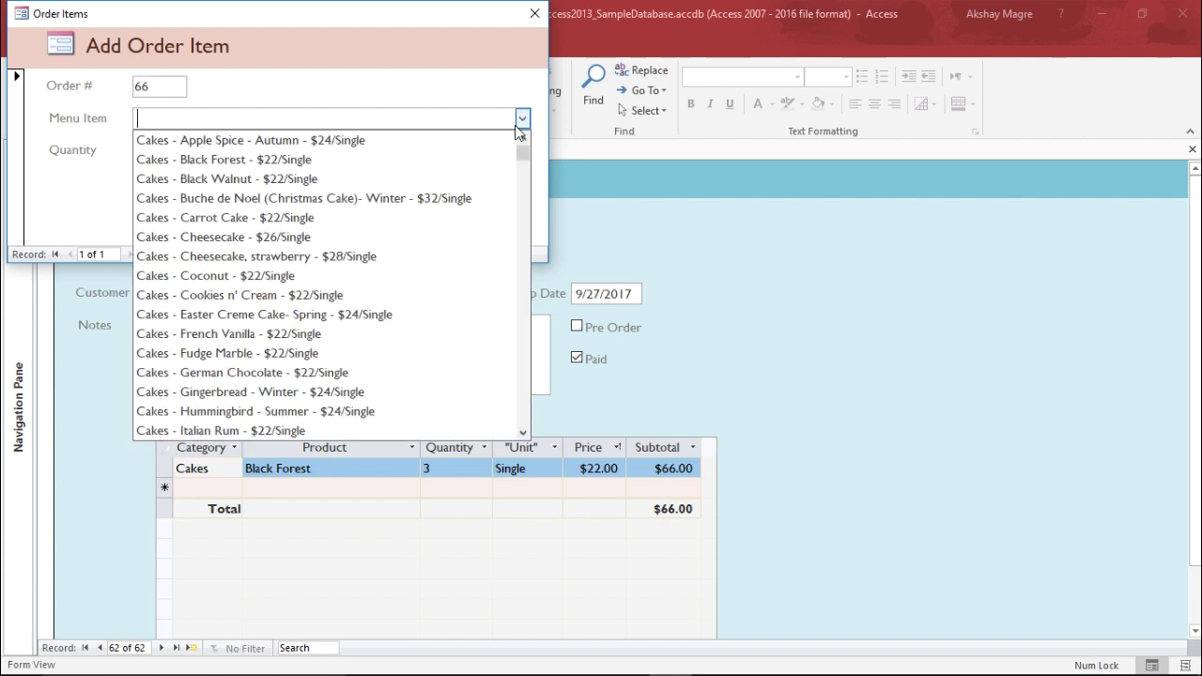
pyautogui.click(370, 237)
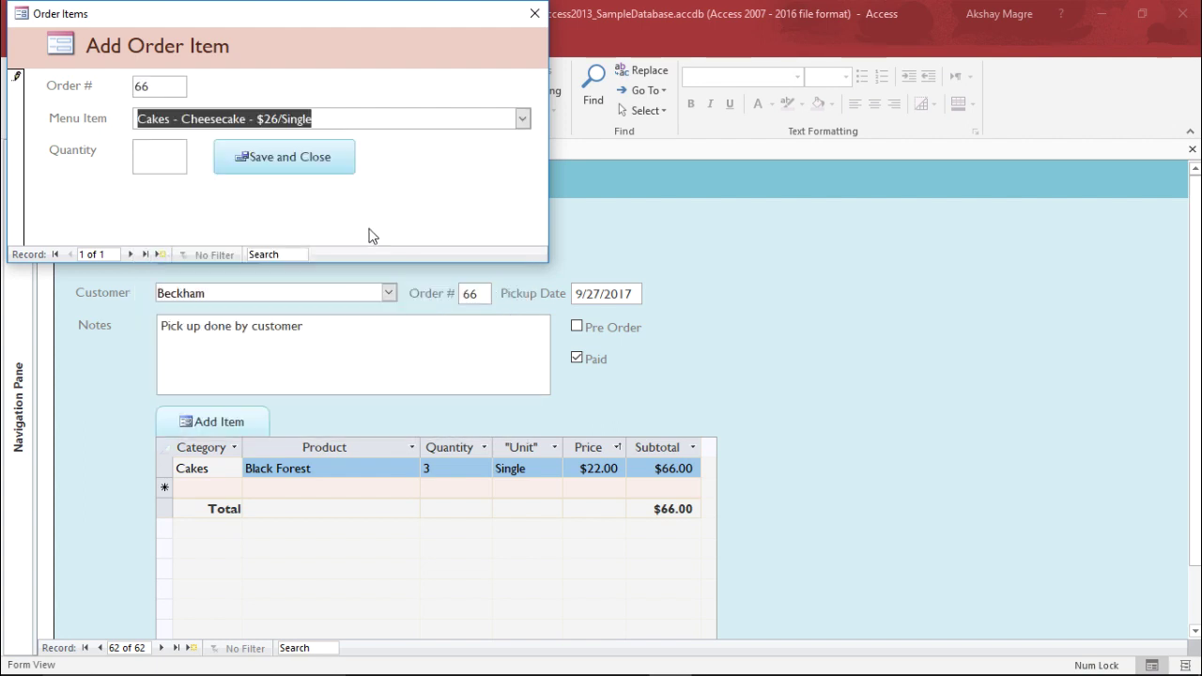
pyautogui.click(177, 156)
pyautogui.write('1')
pyautogui.click(316, 168)
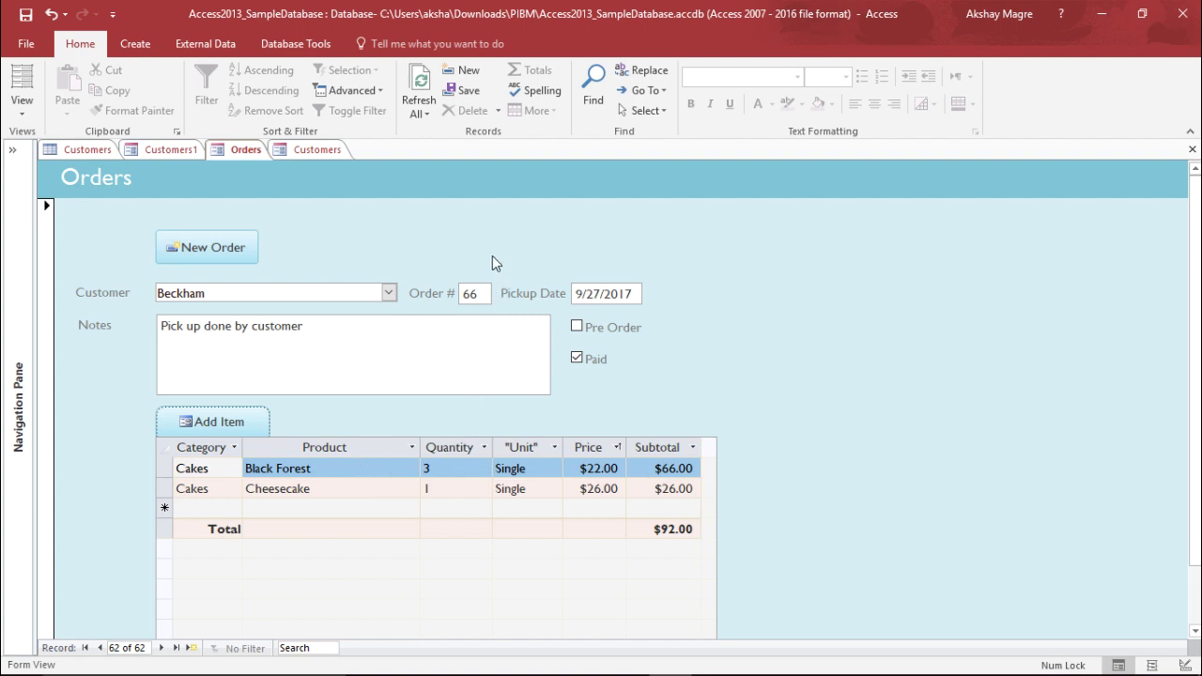
# Refresh the order record through Refresh All and re-expand the Navigation Pane
pyautogui.click(427, 115)
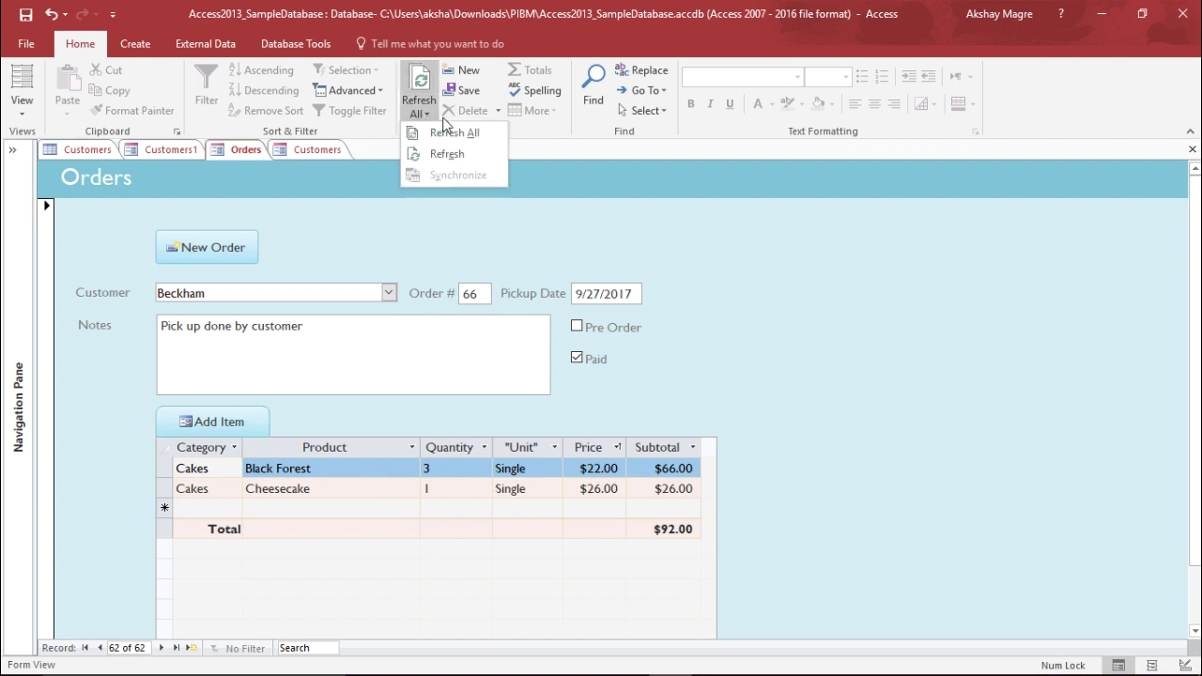
pyautogui.click(473, 155)
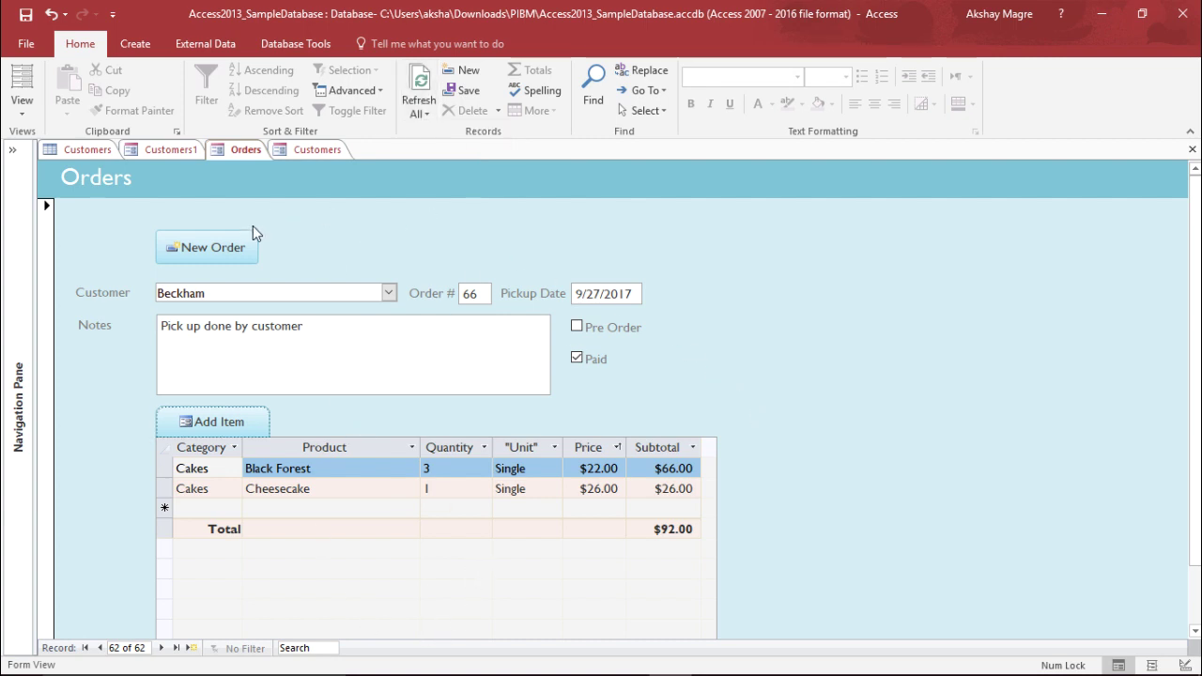
pyautogui.click(14, 150)
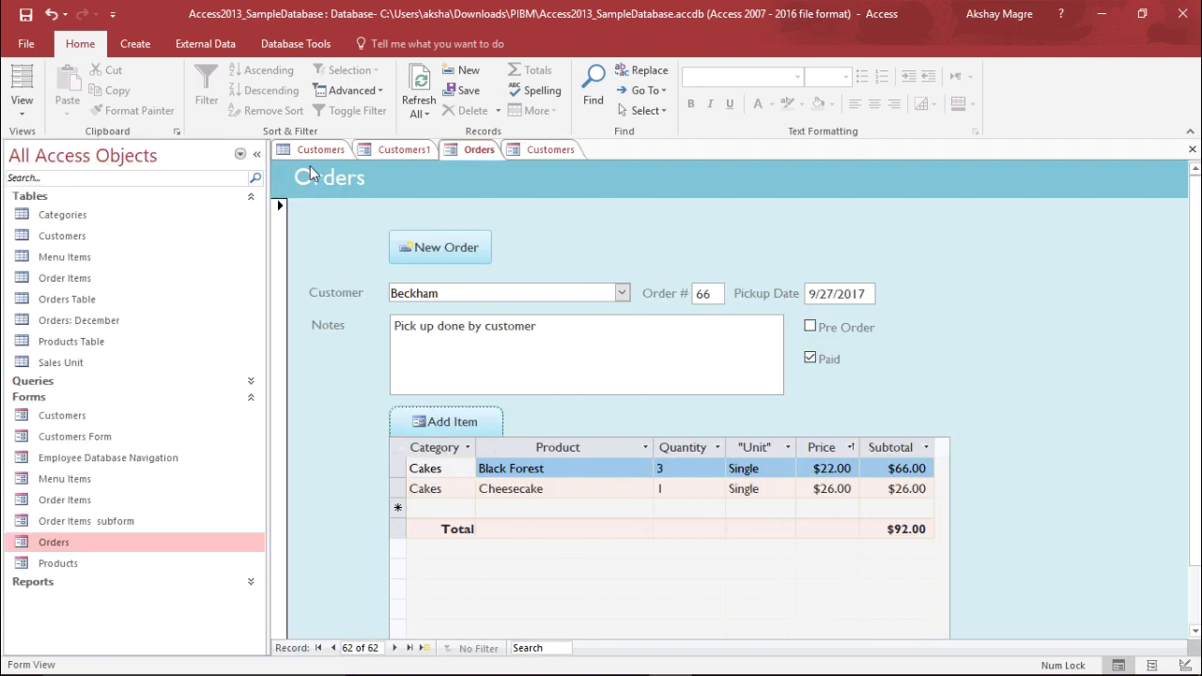
pyautogui.click(259, 155)
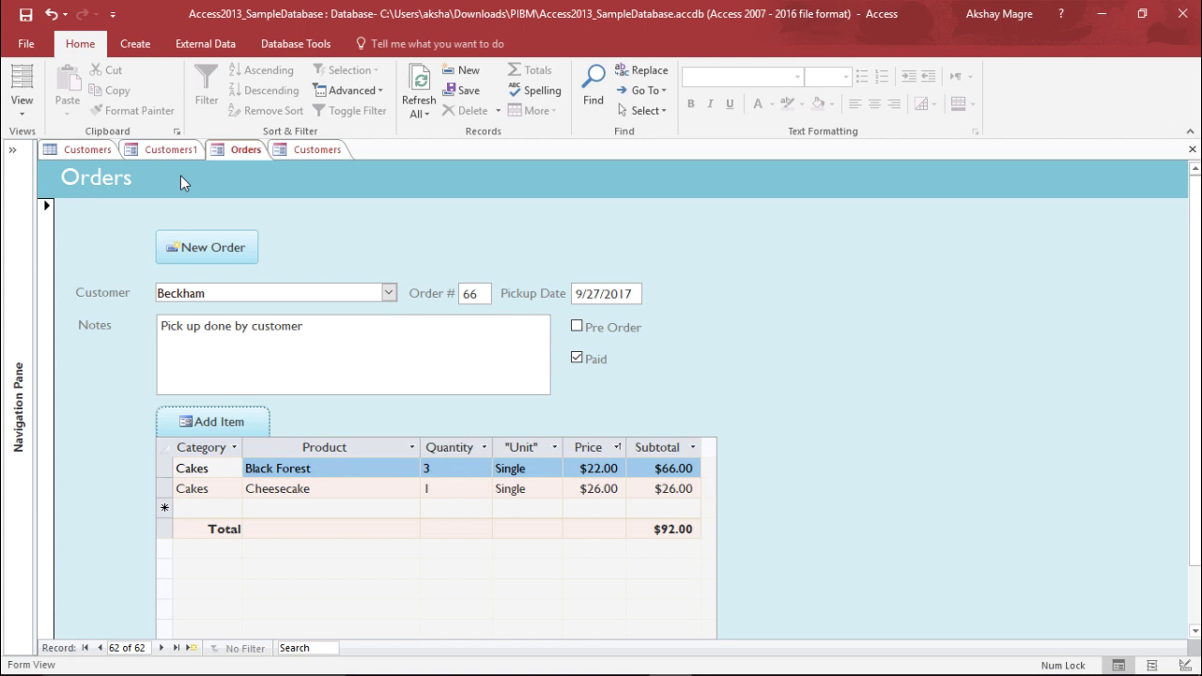
pyautogui.click(11, 152)
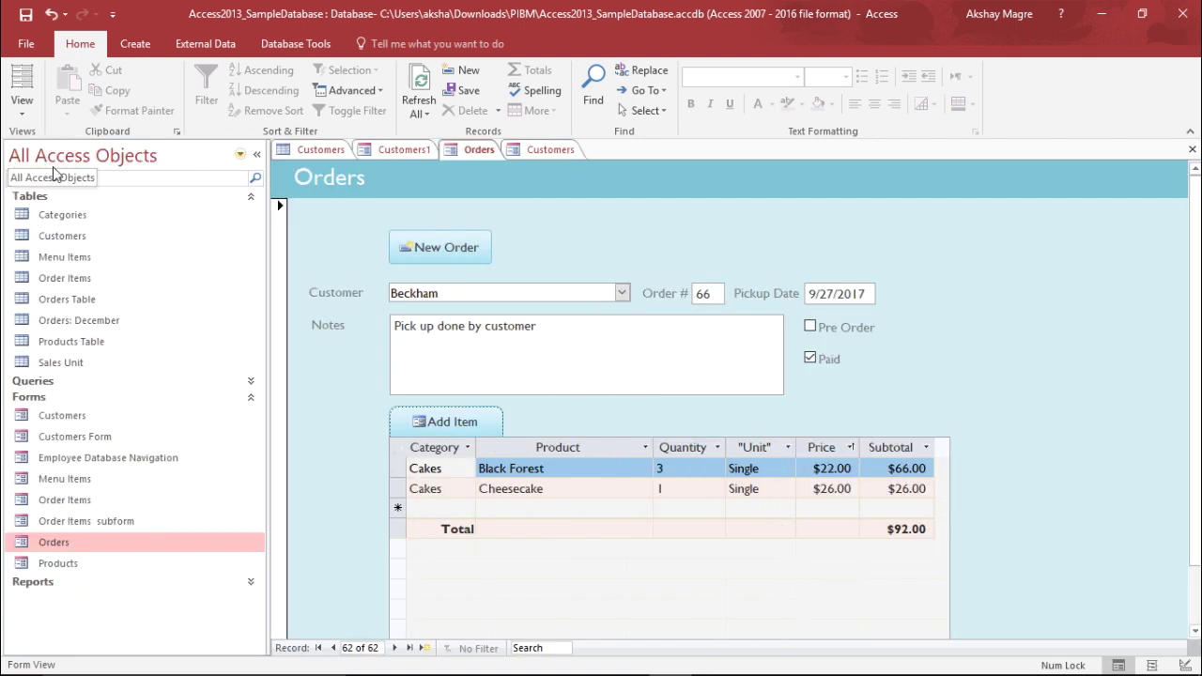
# Open the Order Items table, inspect order items 8 and 18, then return to the Orders form
pyautogui.doubleClick(96, 271)
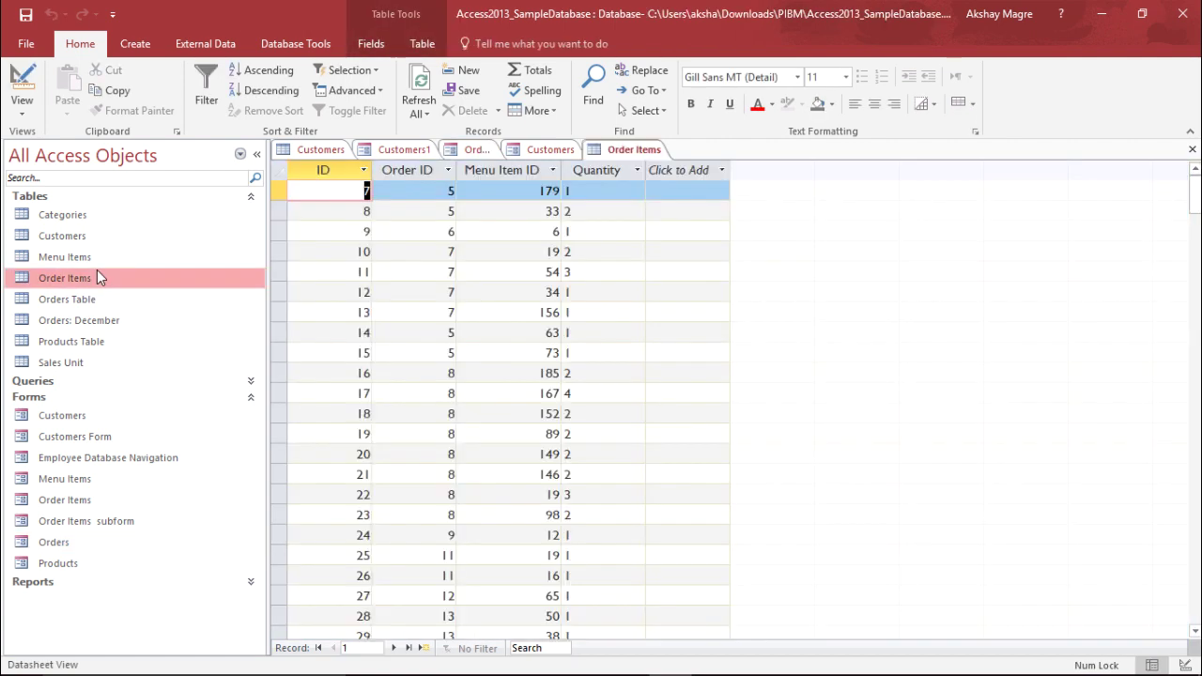
pyautogui.click(256, 155)
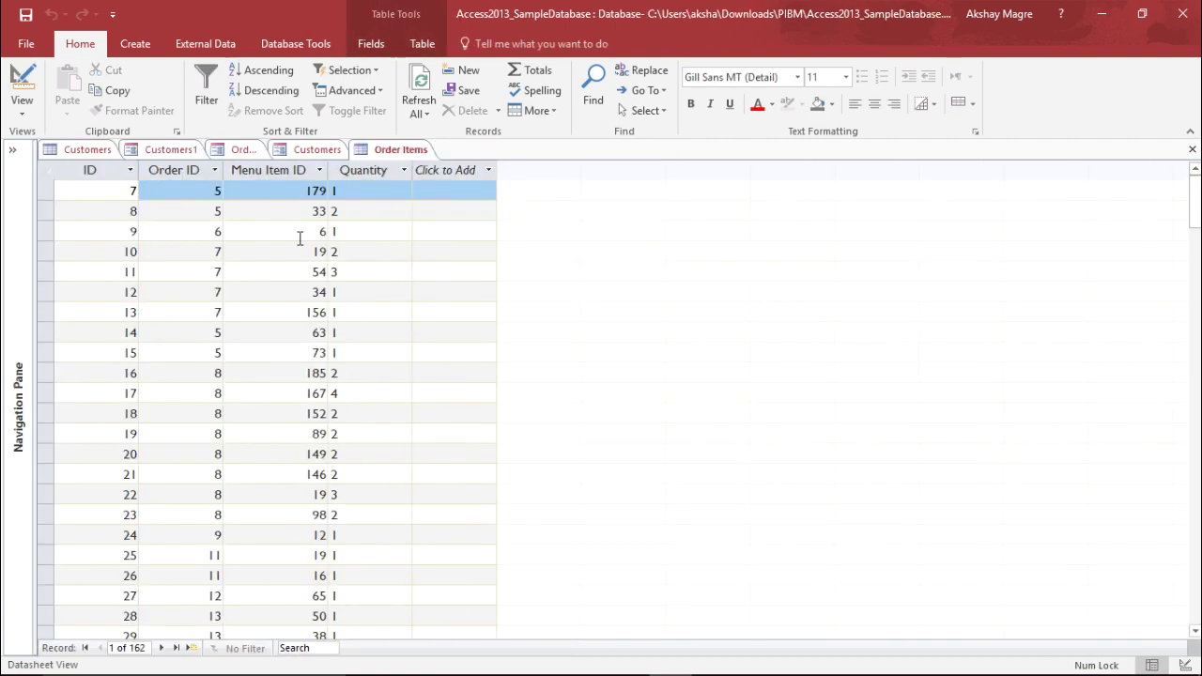
pyautogui.click(207, 211)
pyautogui.click(290, 215)
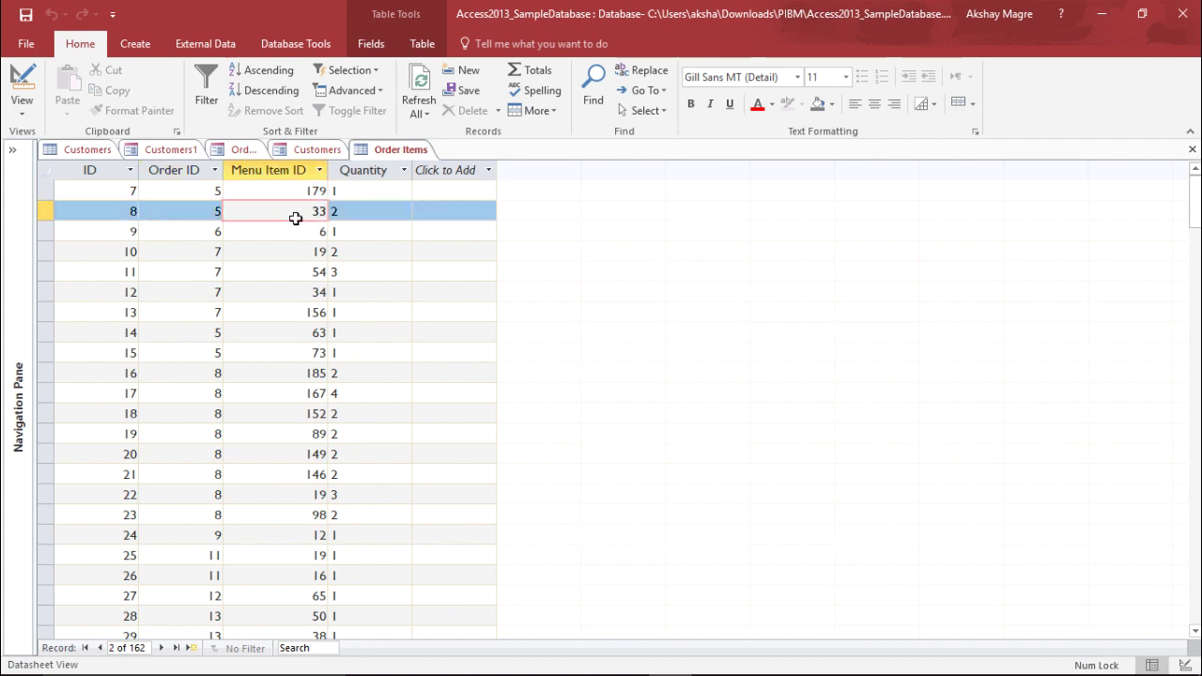
pyautogui.click(118, 214)
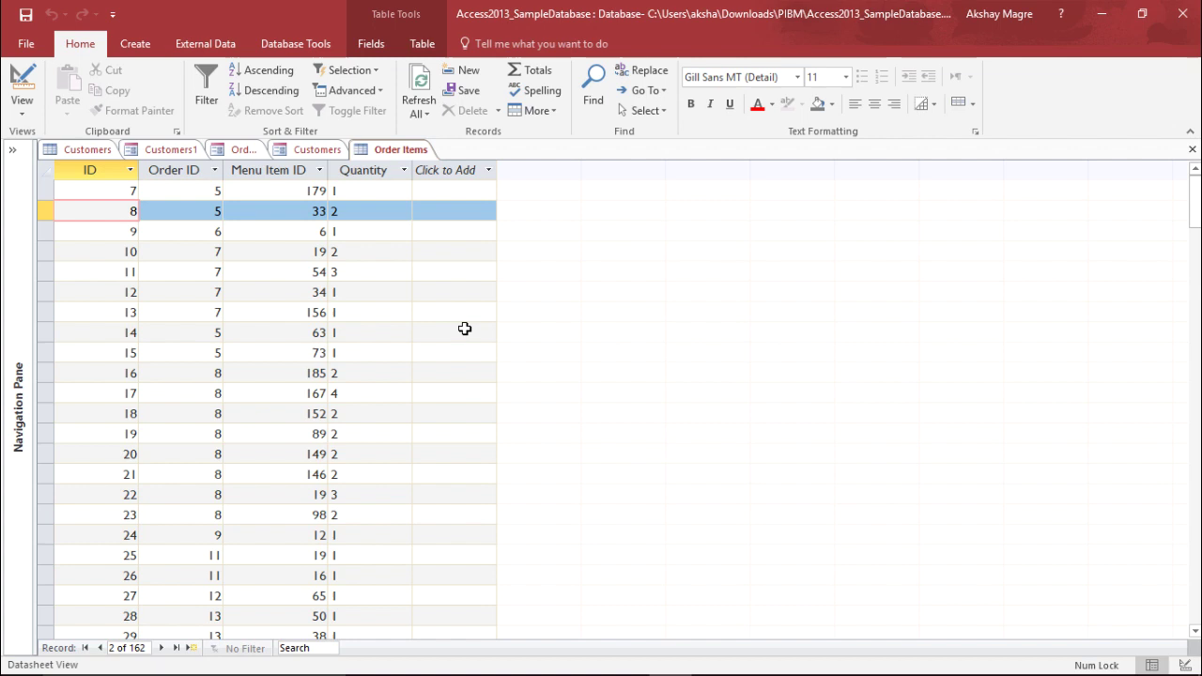
pyautogui.click(297, 413)
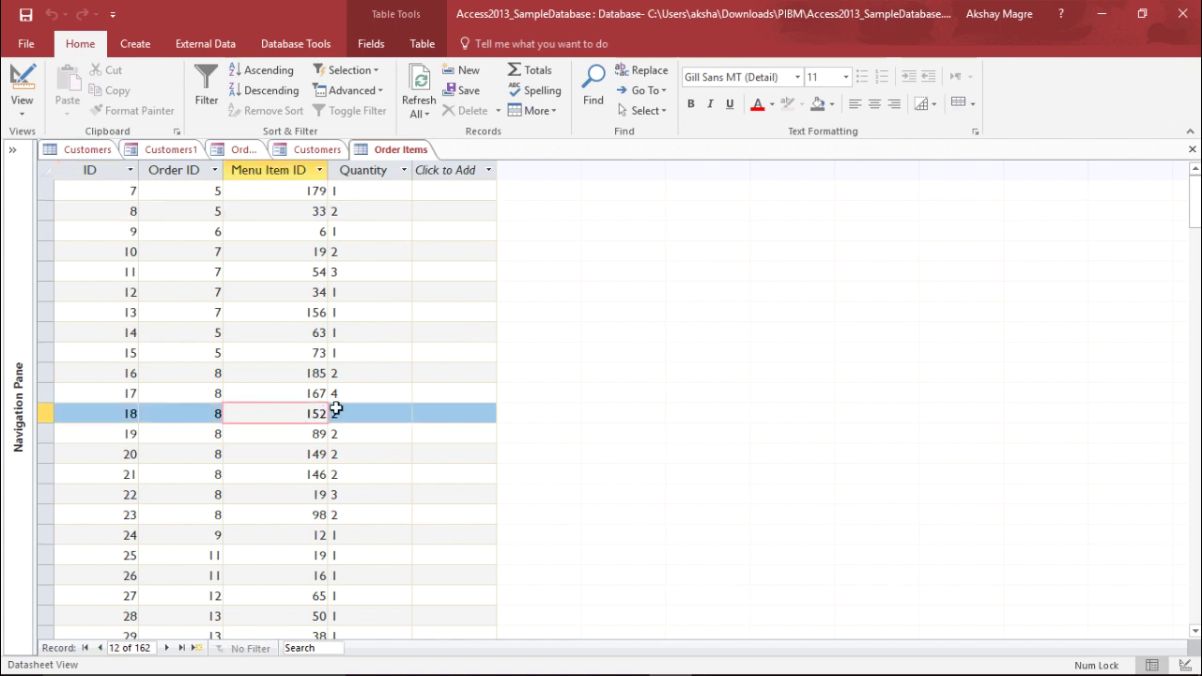
pyautogui.click(240, 150)
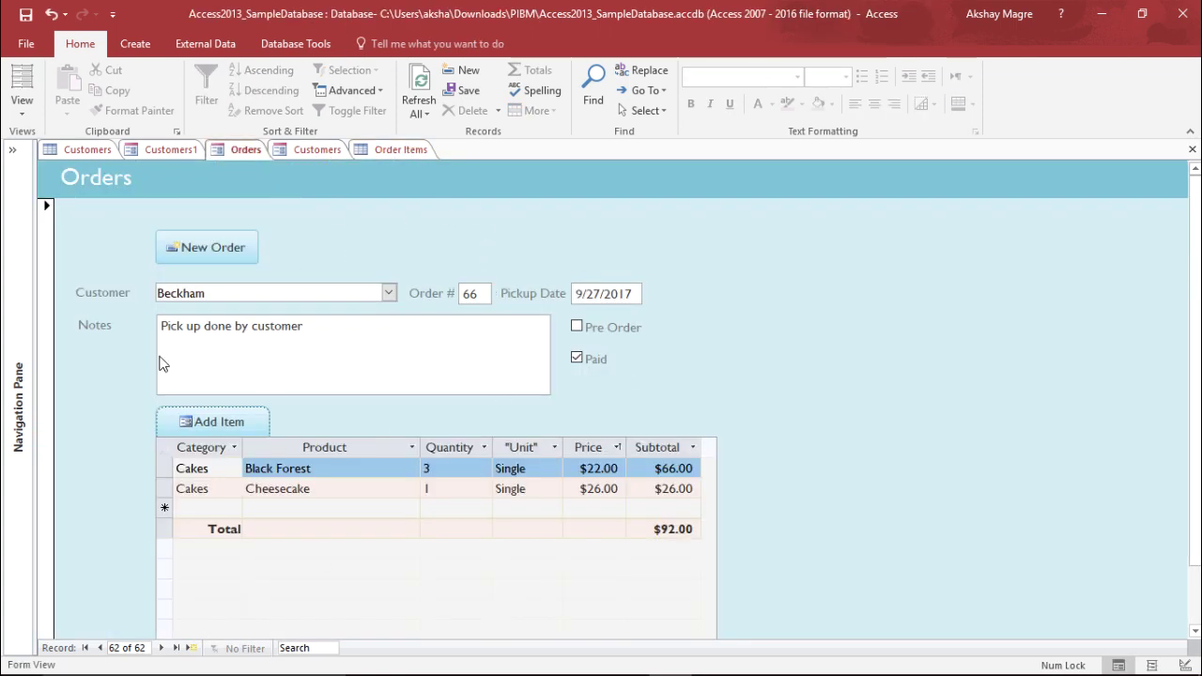